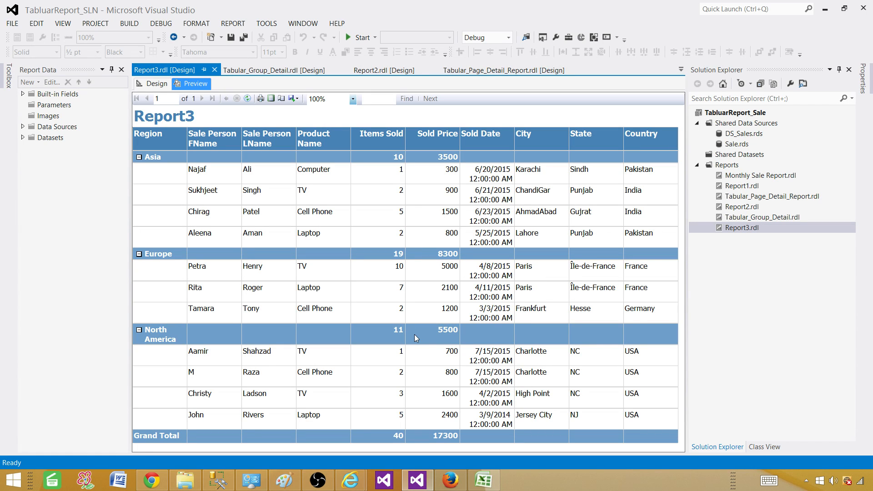
Collapse the Asia, Europe and North America groups in the report preview.
left_click(139, 158)
left_click(139, 169)
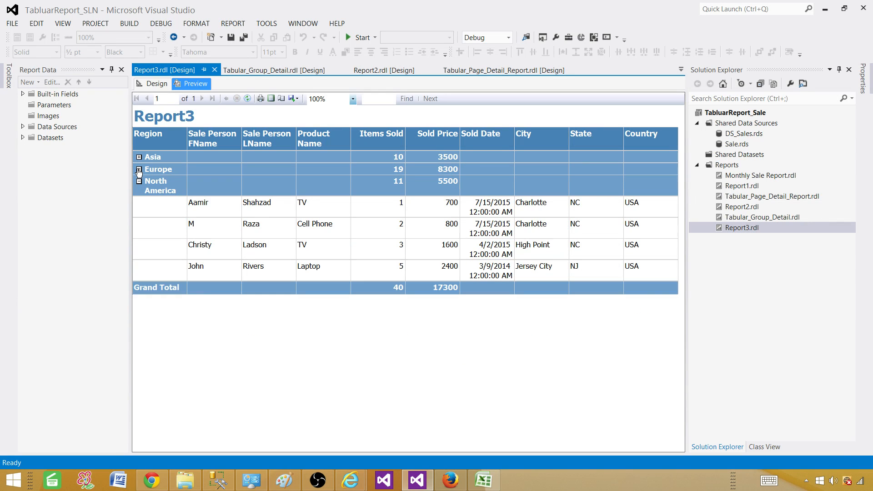
left_click(139, 182)
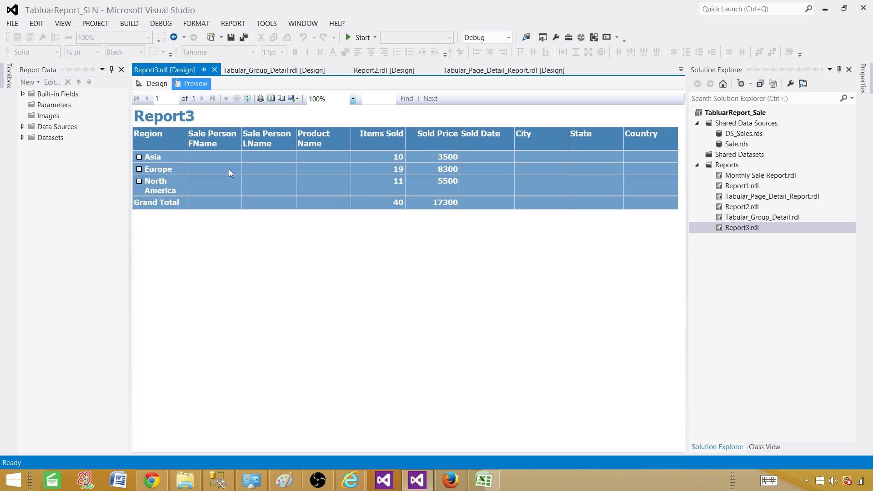
Switch to the exported Report3 workbook in Excel and expand the Asia, Europe and North America row groups.
left_click(484, 479)
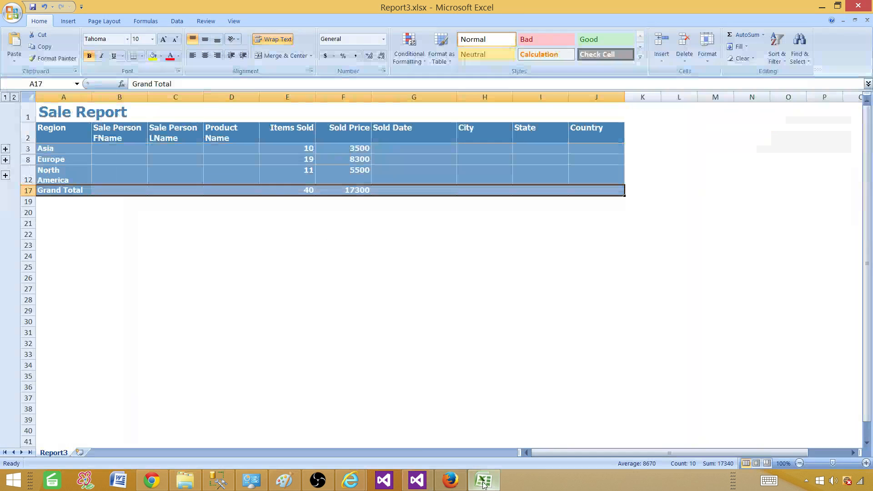
left_click(46, 146)
left_click(62, 160)
left_click(63, 176)
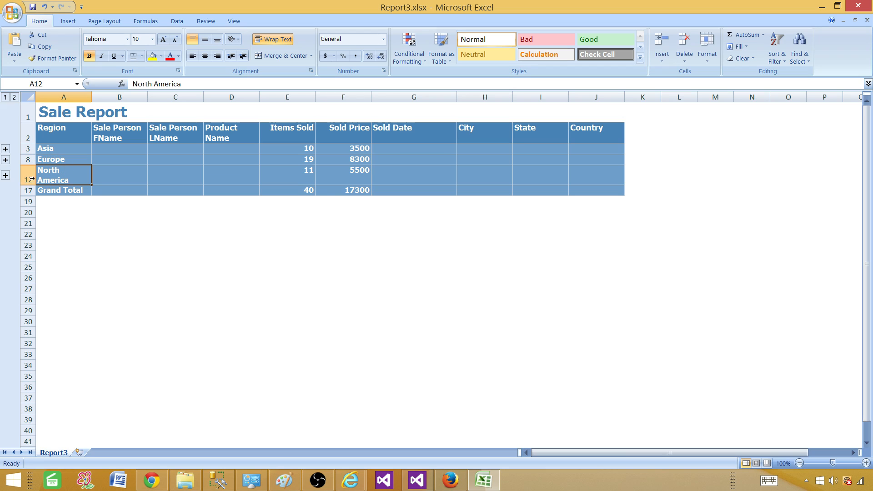
left_click(6, 150)
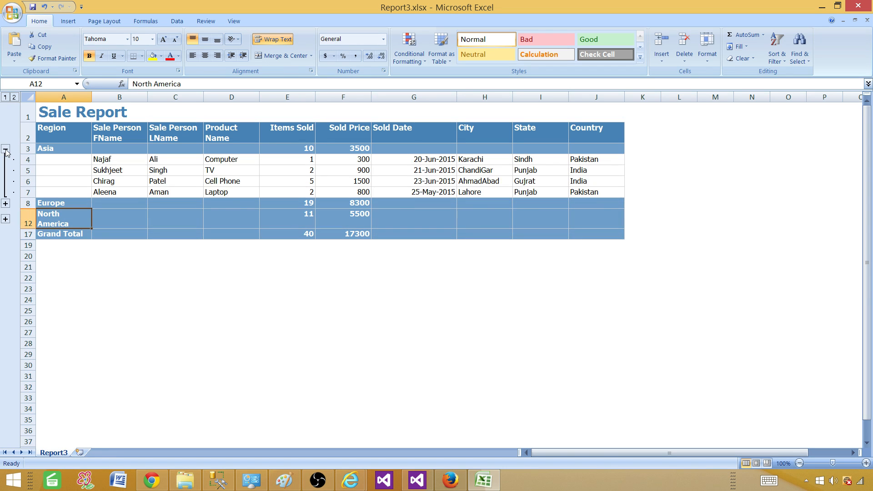
left_click(6, 203)
left_click(6, 252)
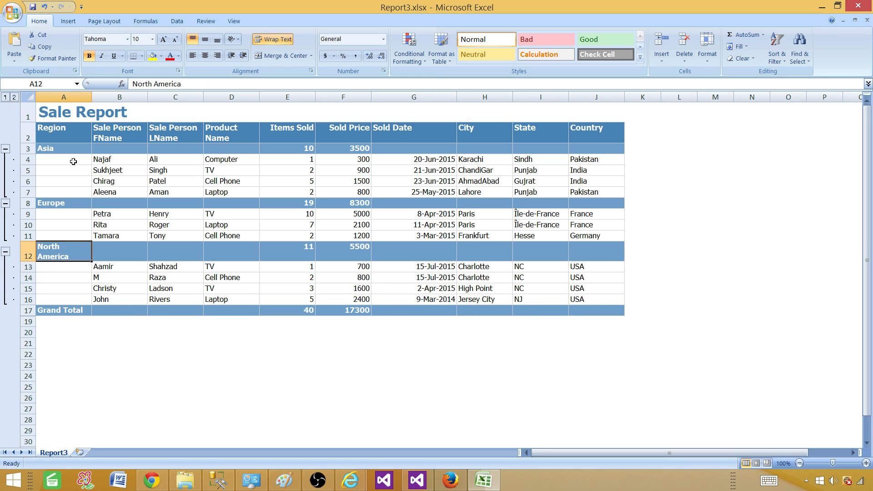
Examine the Asia detail rows and the Grand Total values for items sold and sold price.
left_click_drag(74, 161, 549, 199)
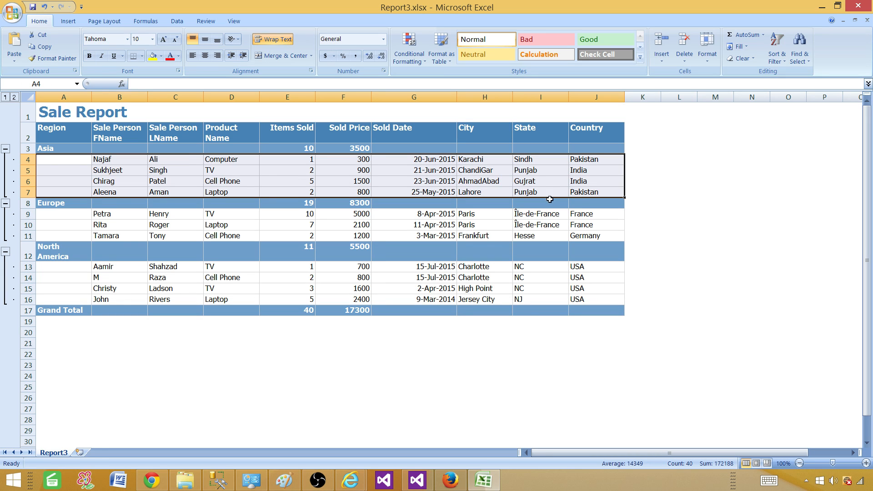
left_click(71, 309)
left_click(298, 310)
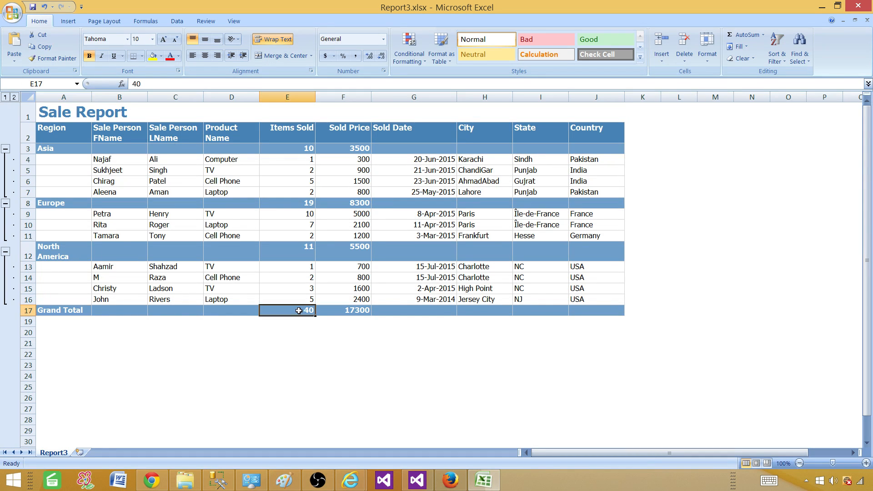
left_click(348, 311)
left_click(391, 375)
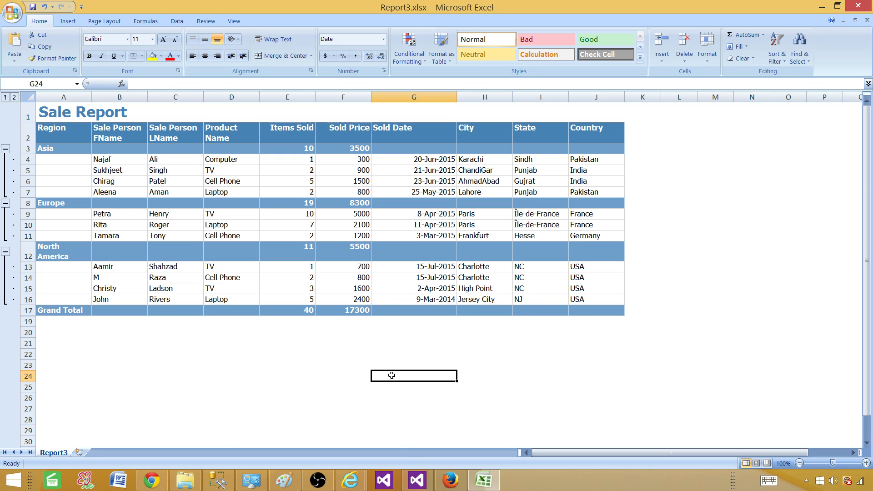
left_click(581, 485)
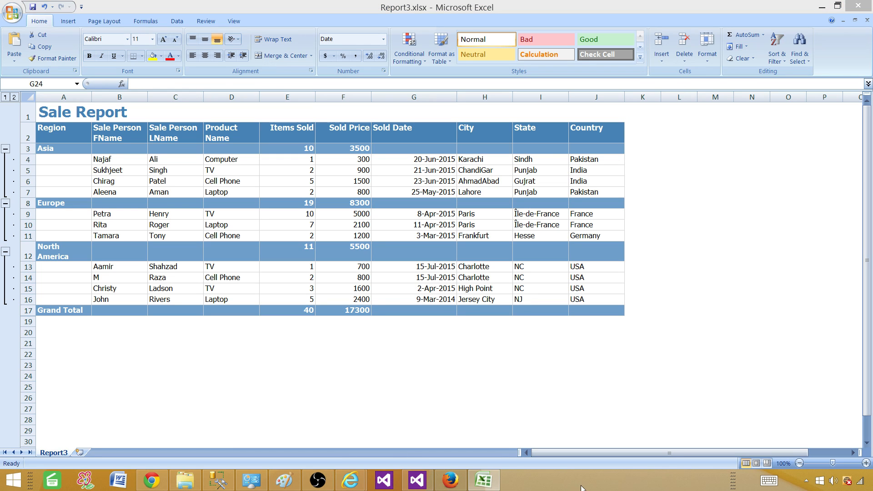
Switch to the empty Visual Studio window and start a new project from the Business Intelligence Reporting Services templates.
left_click(382, 482)
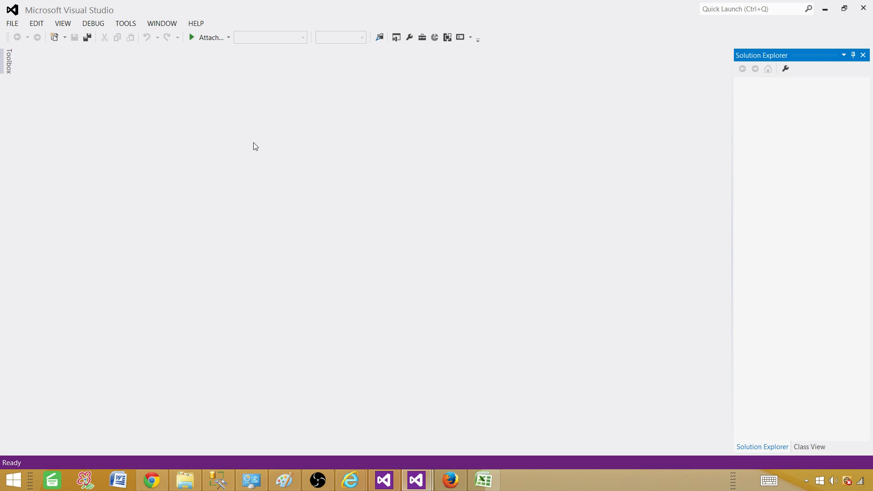
left_click(21, 28)
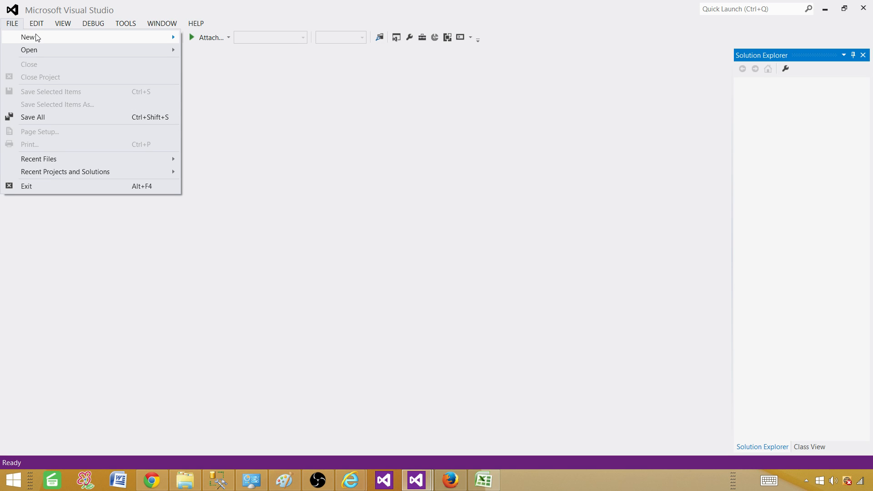
mouse_move(36, 36)
left_click(206, 41)
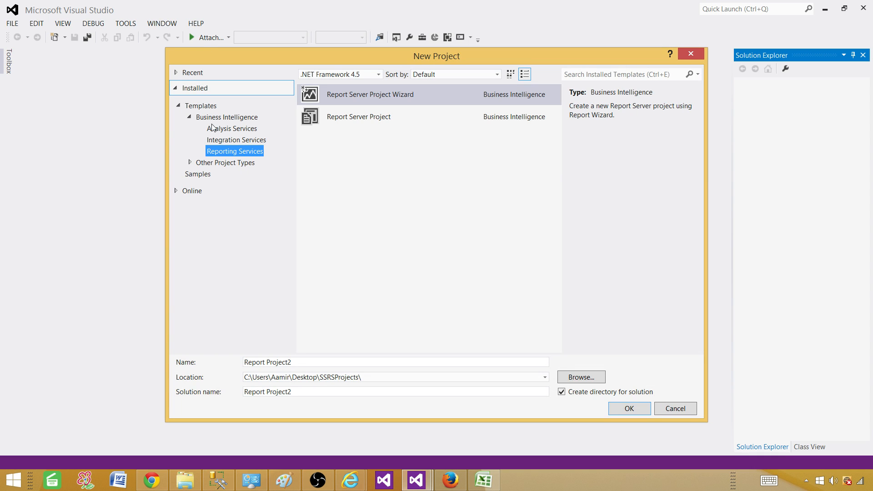
left_click(246, 128)
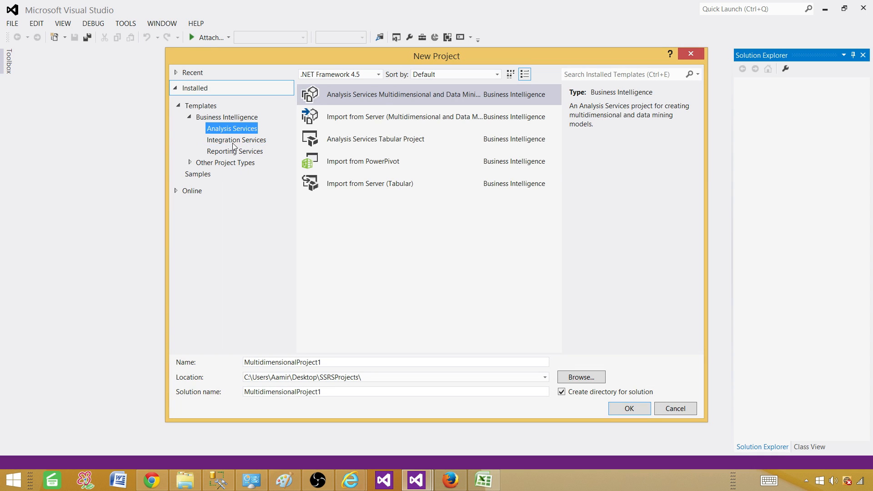
left_click(232, 141)
left_click(237, 150)
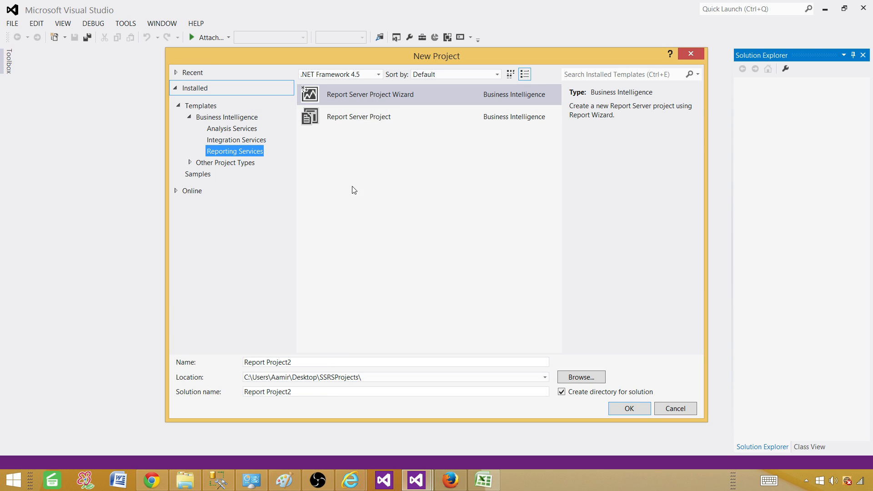
Compare the Report Server Project template with the wizard version and select Report Server Project Wizard.
left_click(295, 363)
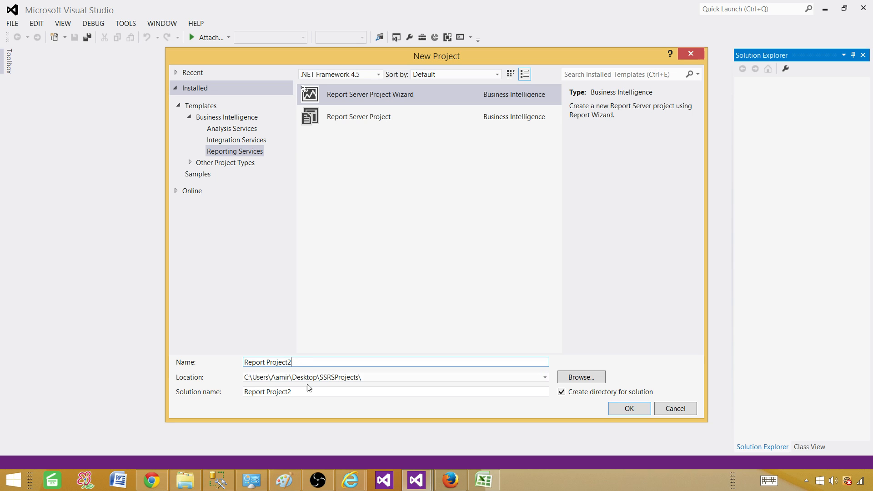
left_click(306, 393)
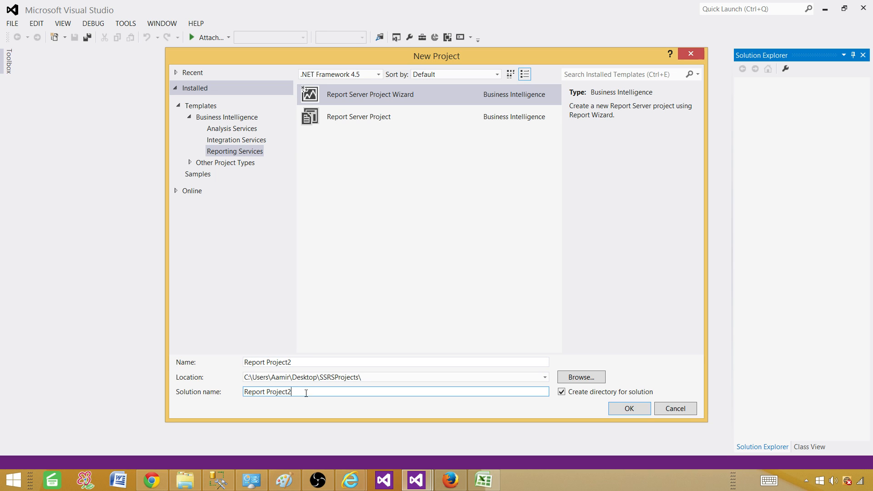
left_click(371, 119)
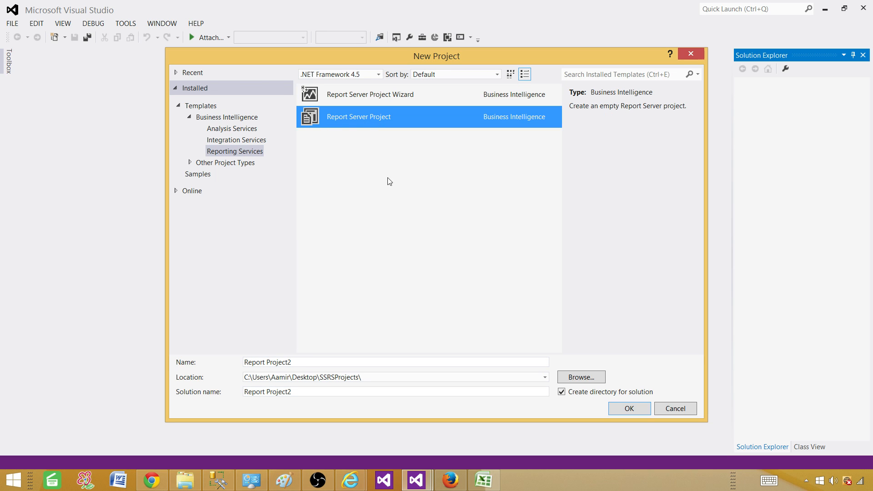
left_click(299, 362)
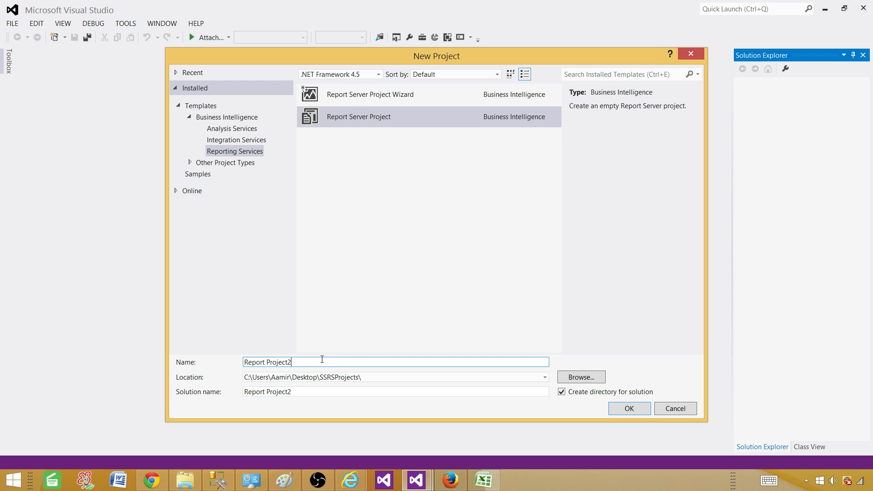
left_click(353, 98)
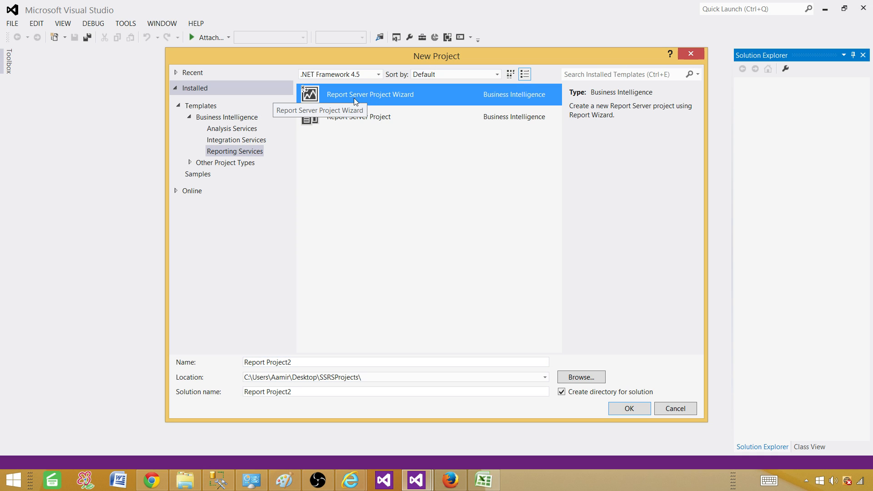
Name the new project WizardReport.
left_click_drag(307, 362, 159, 354)
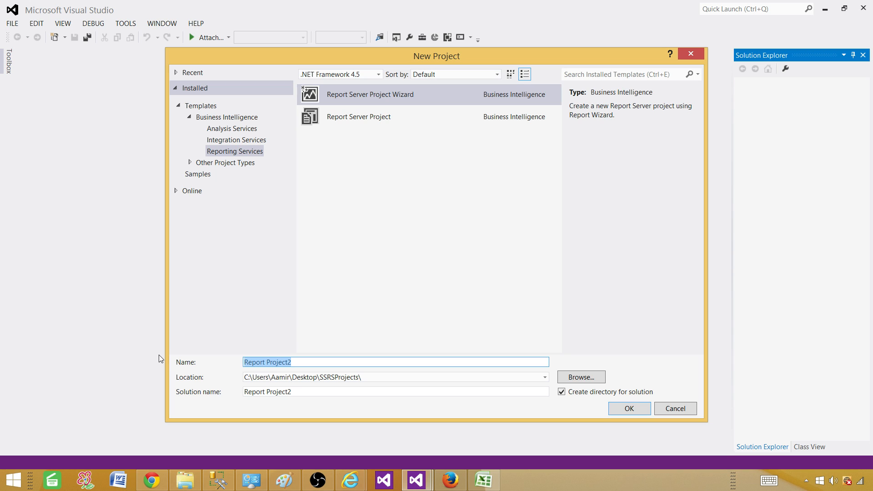
type("Stepped")
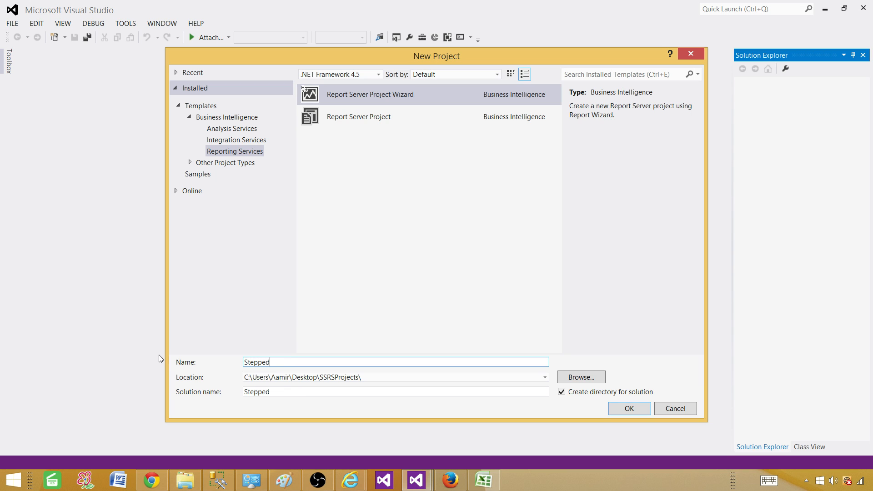
type("_")
key("BackSpace")
key("BackSpace")
key("BackSpace")
key("BackSpace")
key("BackSpace")
key("BackSpace")
key("BackSpace")
key("BackSpace")
type("WizardReport")
Name the solution WizardReport_Solution and create the project.
left_click(300, 391)
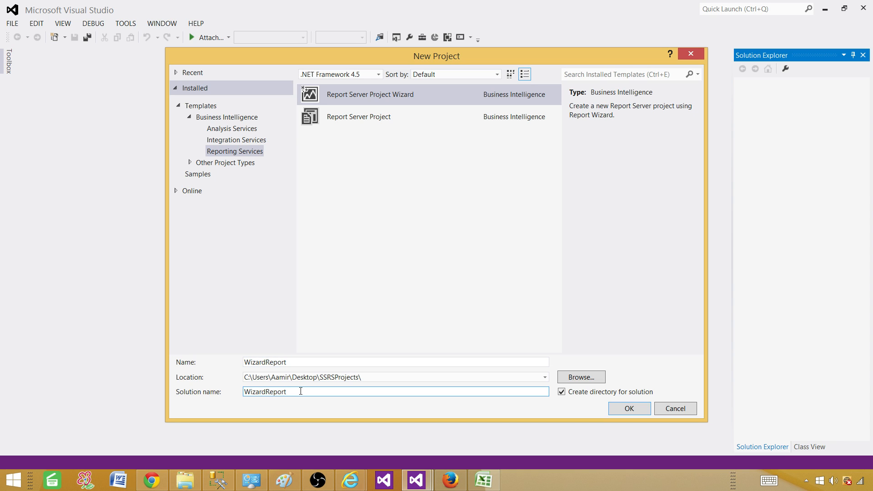
type("_Solution")
left_click(628, 408)
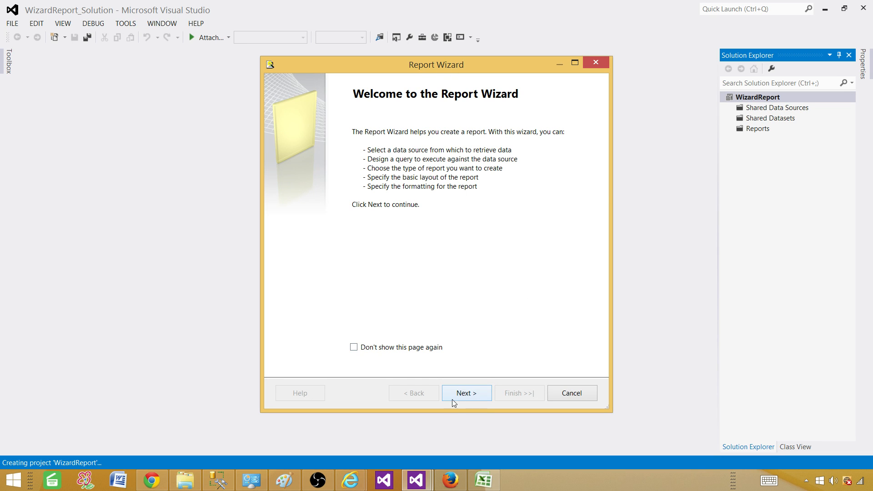
Proceed past the Report Wizard's welcome page and name the new data source SDS_Sales.
left_click(462, 392)
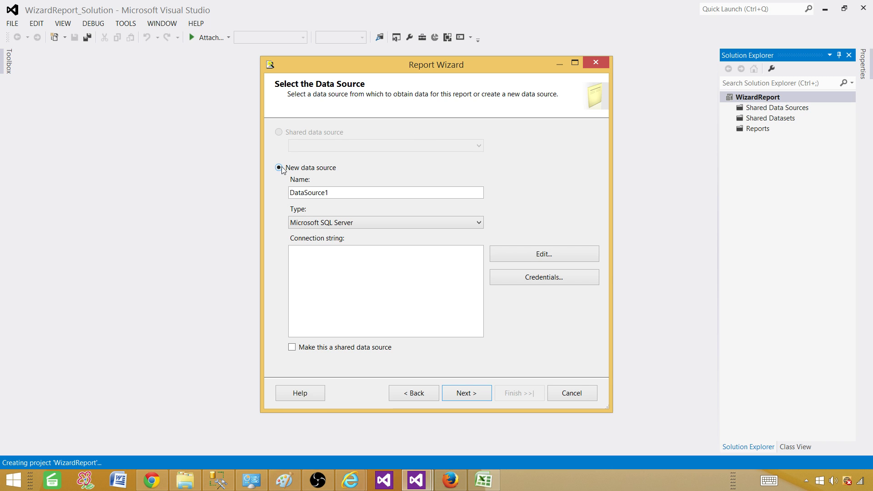
left_click_drag(281, 195, 253, 194)
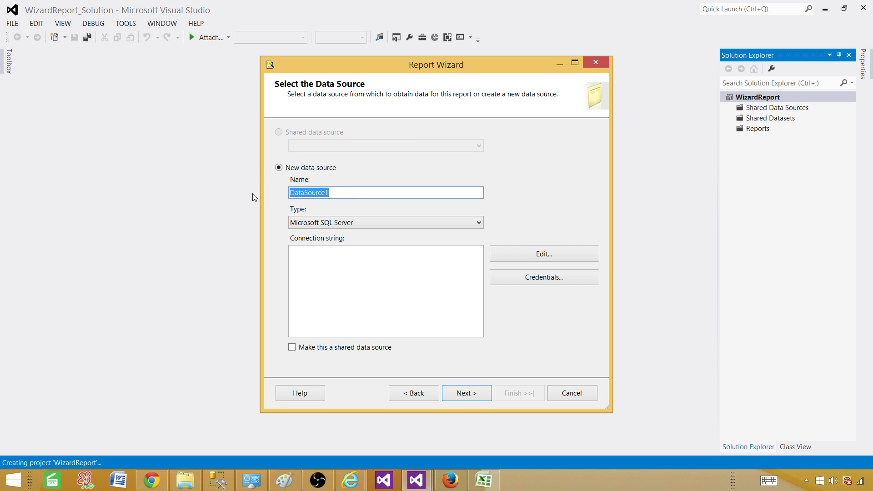
type("Sql")
key("BackSpace")
key("BackSpace")
type("ql")
key("BackSpace")
key("BackSpace")
key("BackSpace")
type("SDS_Sale")
Configure the data source connection to server AAMIRPC\SQL2014 with the Sales database, and accept it.
left_click(344, 259)
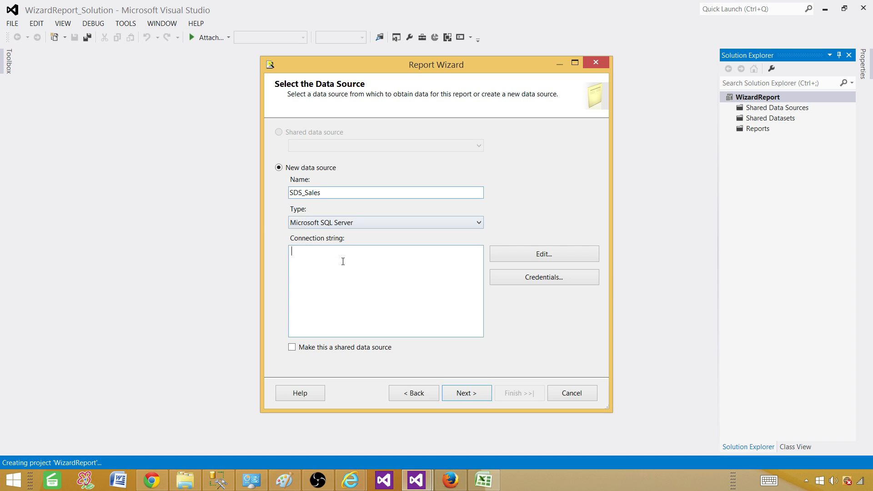
left_click(509, 254)
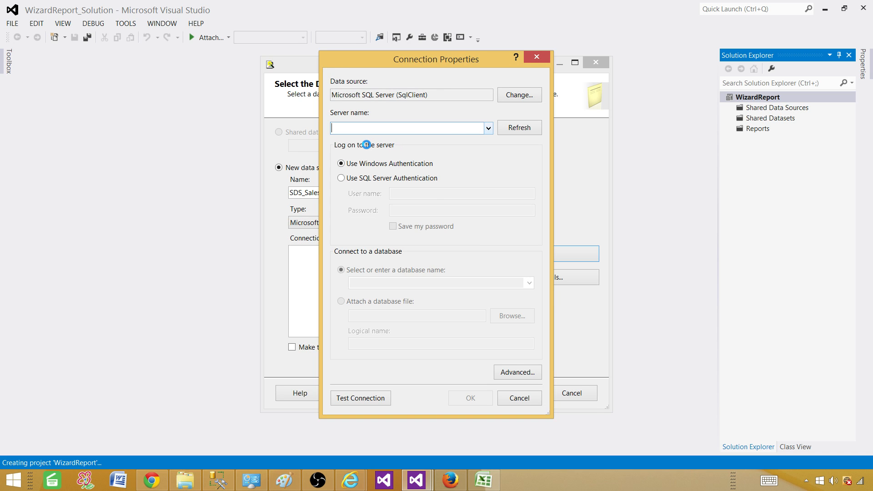
left_click(400, 136)
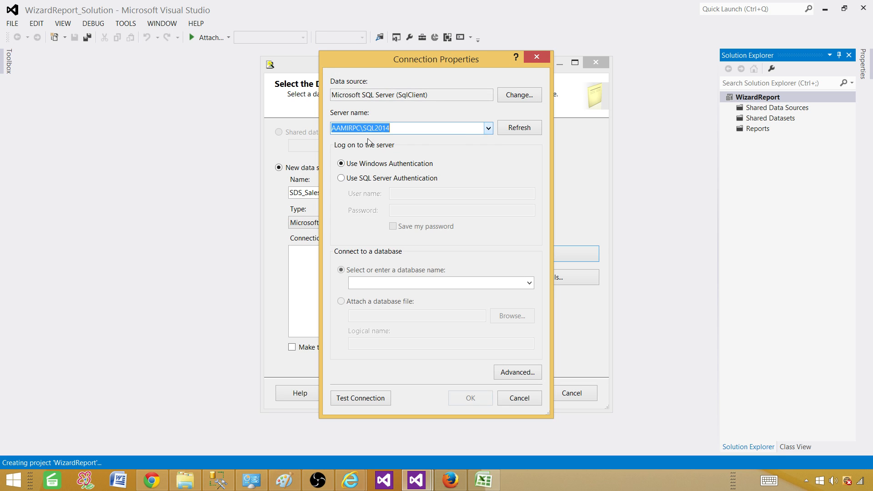
left_click(392, 127)
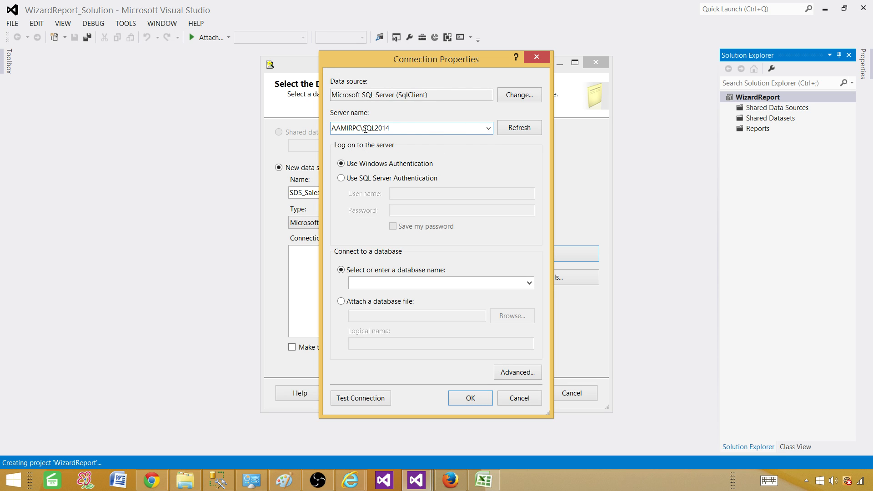
left_click(528, 283)
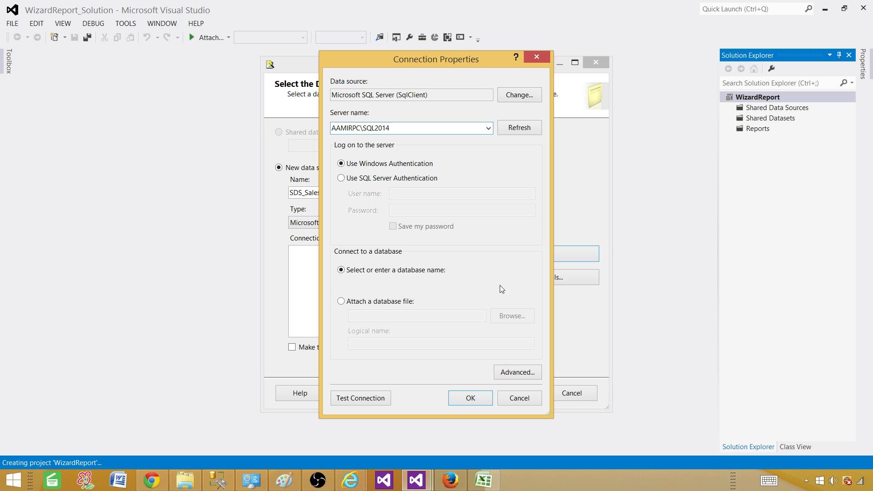
left_click(357, 347)
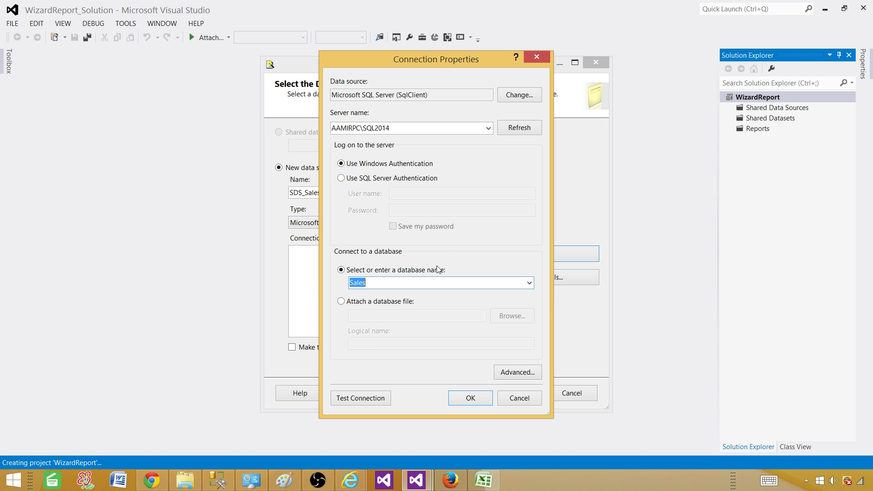
left_click(405, 284)
left_click(469, 398)
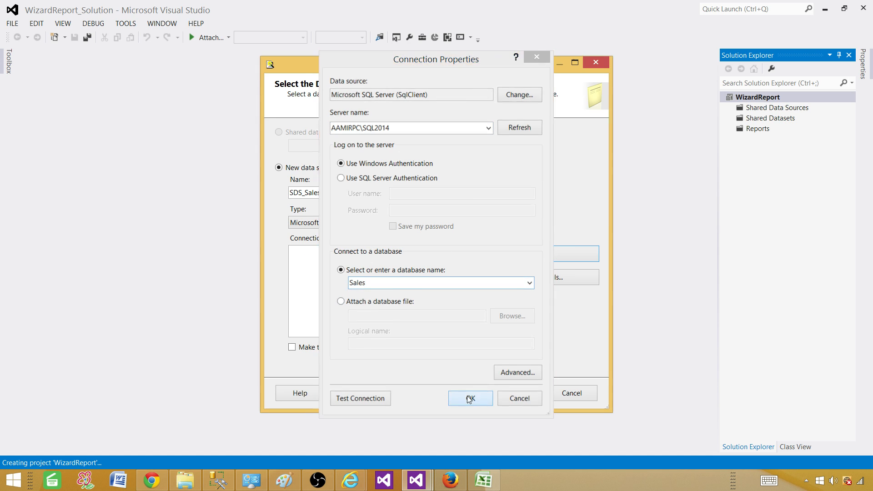
Switch to SQL Server Management Studio and examine the TotalSale query results, widening the SoldPrice and ItemsSold columns.
left_click(250, 480)
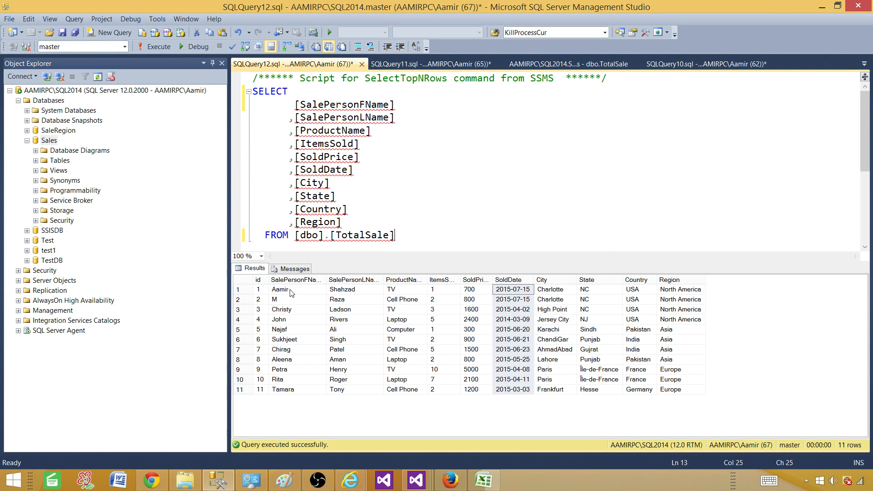
left_click_drag(290, 291, 700, 395)
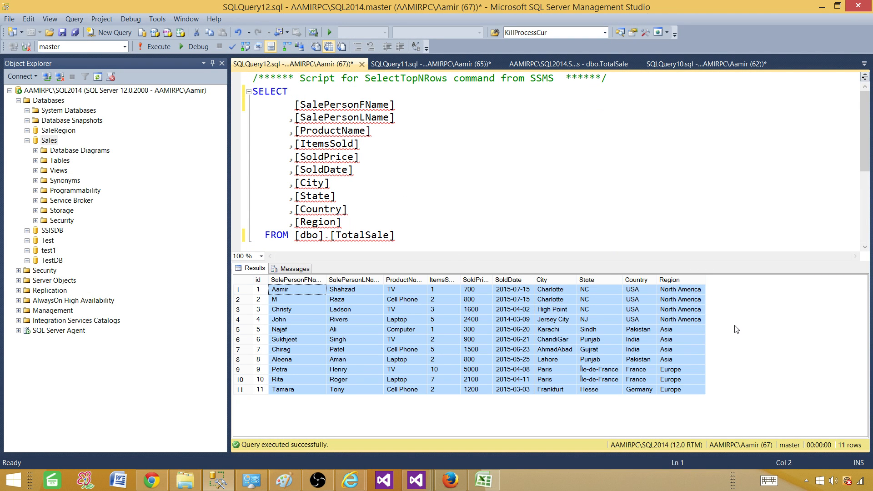
left_click(681, 309)
left_click_drag(632, 289, 634, 350)
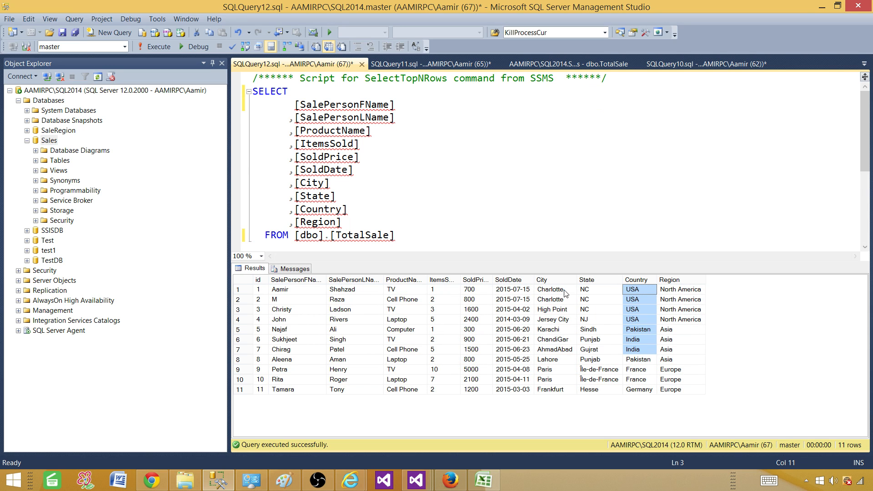
left_click_drag(515, 291, 519, 370)
left_click_drag(493, 279, 563, 279)
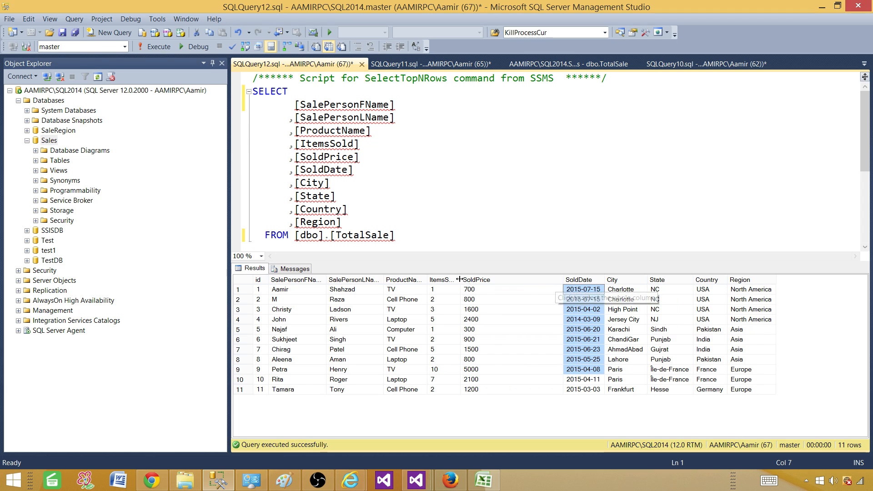
left_click_drag(460, 280, 503, 282)
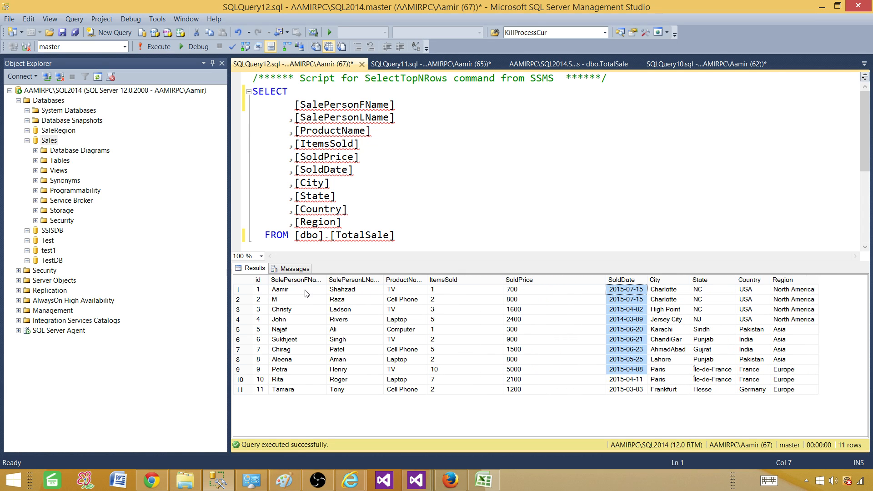
left_click_drag(307, 294, 807, 395)
Copy the whole SELECT statement that reads the sales columns from dbo.TotalSale.
left_click_drag(394, 236, 253, 93)
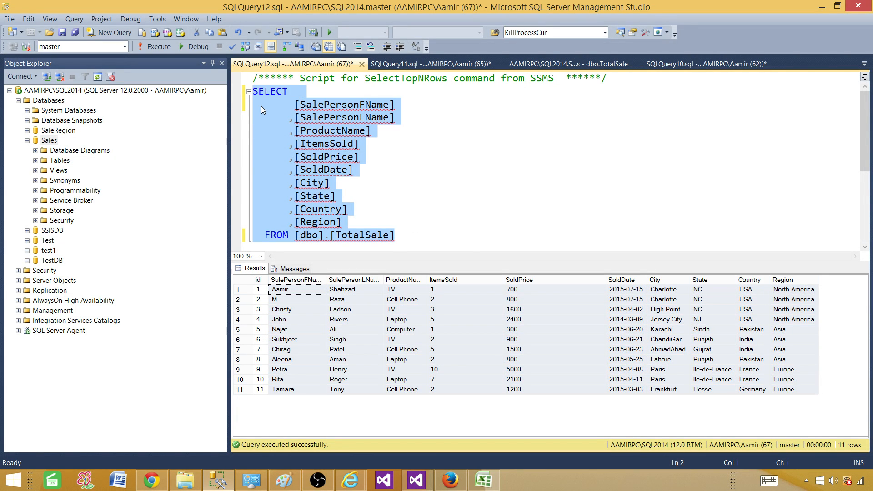
right_click(260, 105)
left_click(294, 125)
Return to WizardReport_Solution in Visual Studio, make SDS_Sales a shared data source, and proceed to the query design.
mouse_move(419, 483)
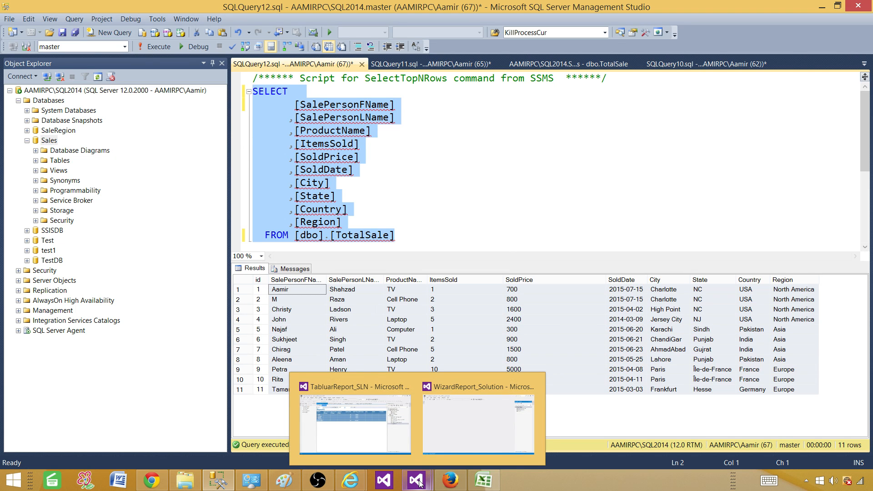
left_click(456, 434)
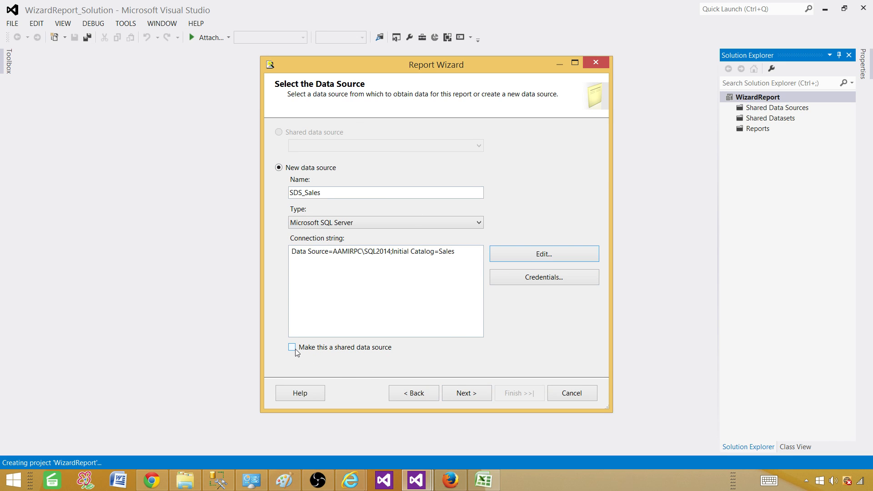
left_click(336, 350)
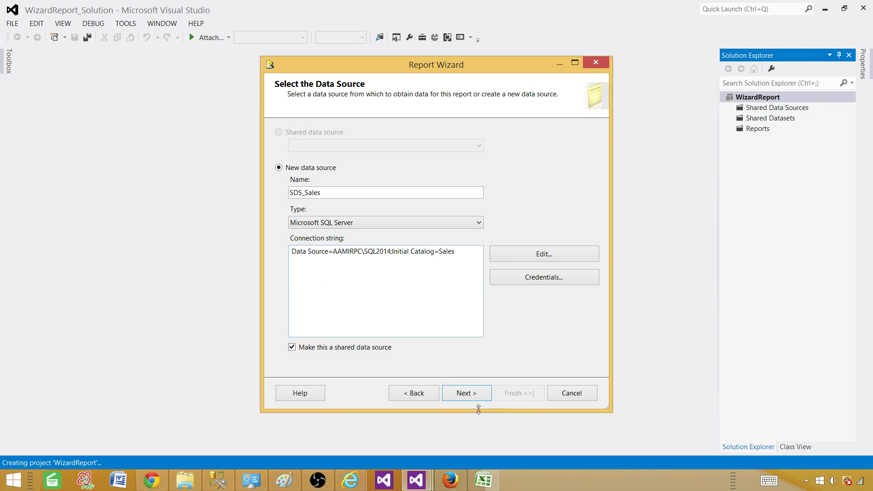
left_click(466, 393)
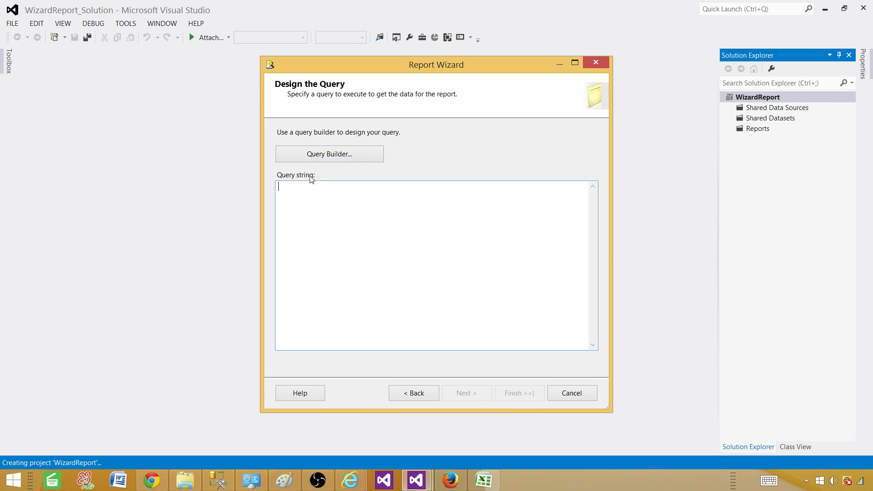
Paste the copied TotalSale SELECT statement as the report's query string and continue to the report type.
right_click(317, 195)
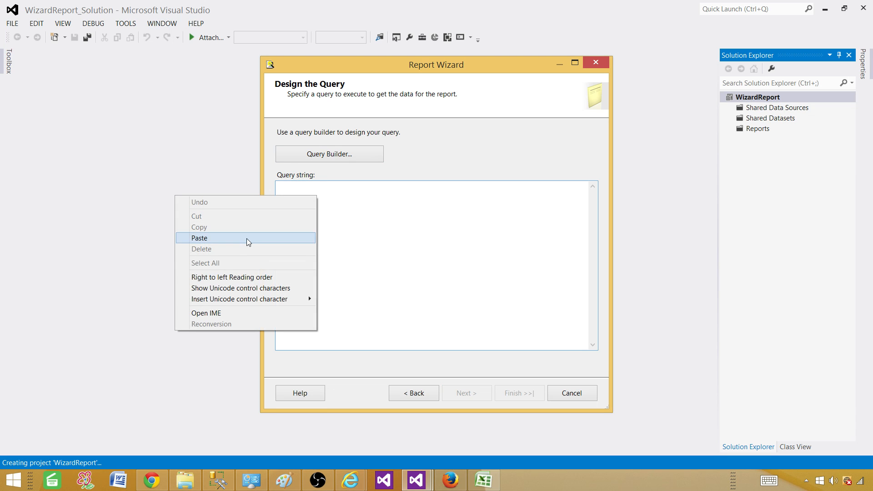
left_click(246, 238)
left_click_drag(279, 187, 360, 288)
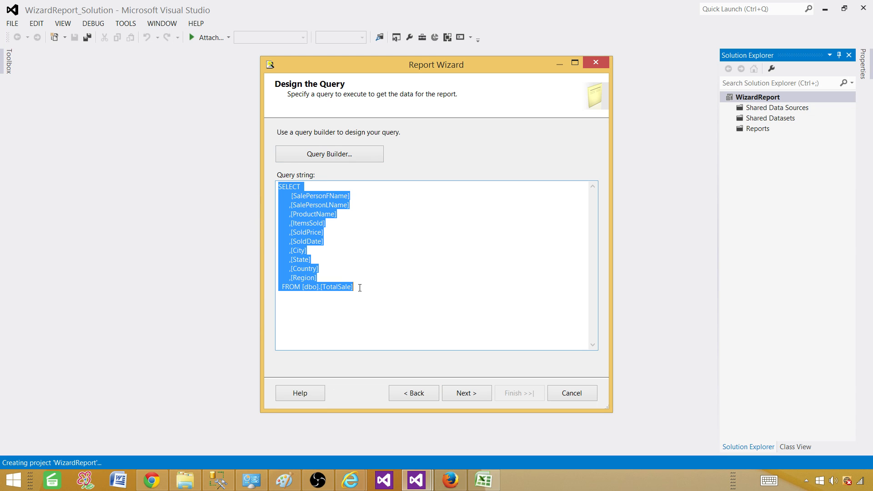
left_click(360, 269)
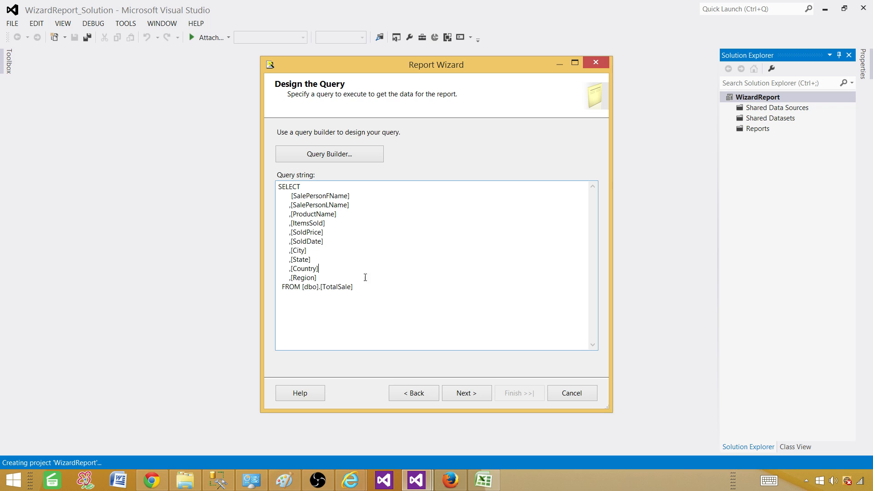
left_click(463, 392)
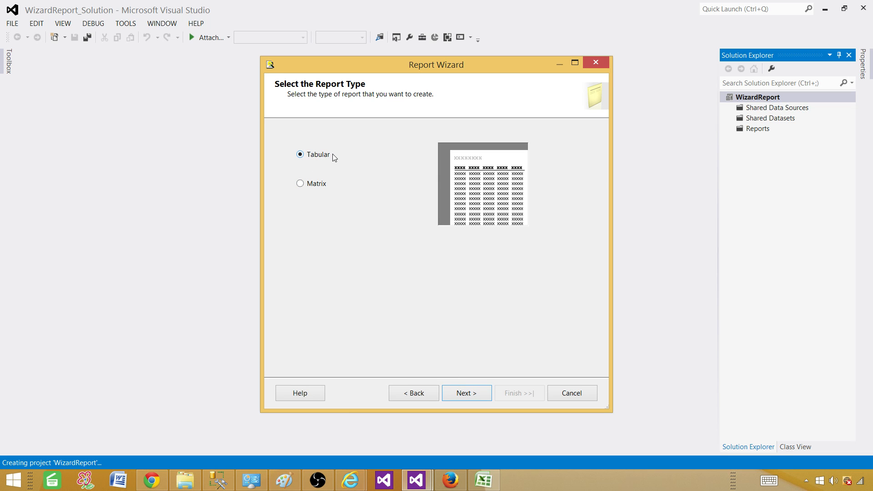
Keep the Tabular report type and add Region as the table's group field.
left_click(451, 392)
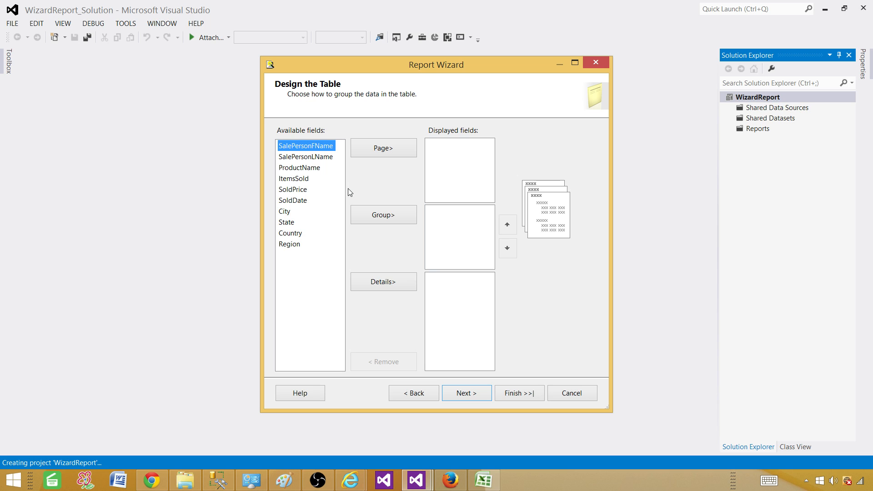
left_click(295, 245)
left_click(400, 217)
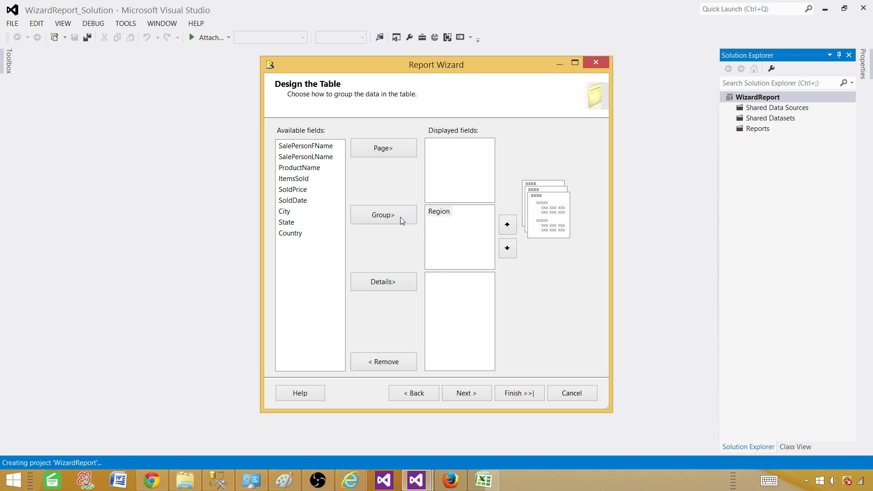
Add all remaining available fields, from SalePersonFName through Country, to the table's details.
left_click(383, 282)
left_click(383, 282)
left_click(383, 282)
left_click(383, 282)
left_click(384, 282)
left_click(383, 281)
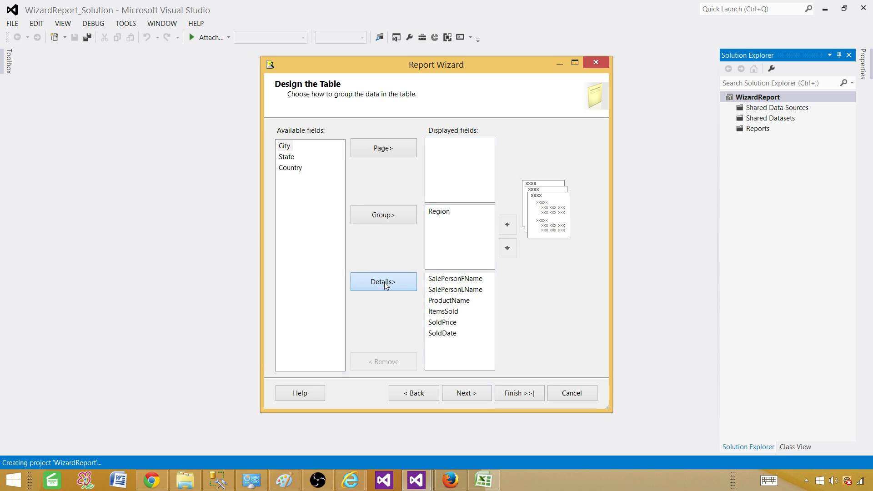
left_click(383, 282)
left_click(383, 282)
left_click(383, 282)
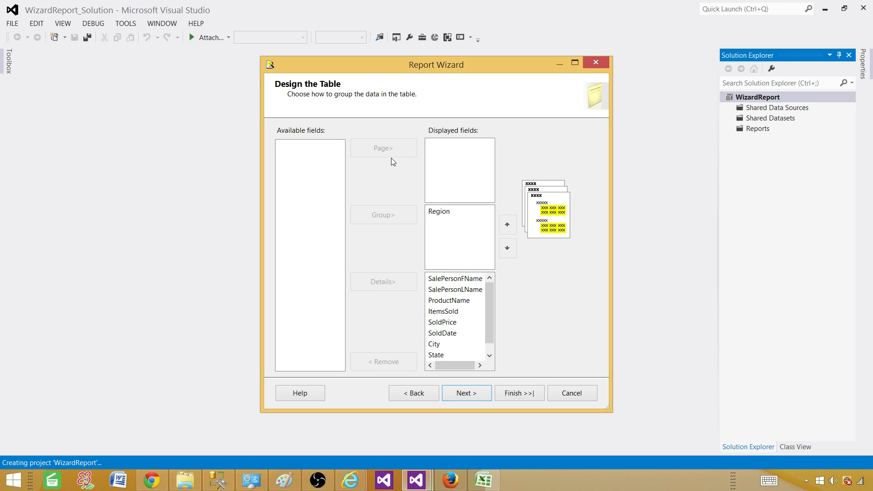
Continue to the table layout, keep Stepped, include subtotals, and proceed to the table style.
left_click(457, 395)
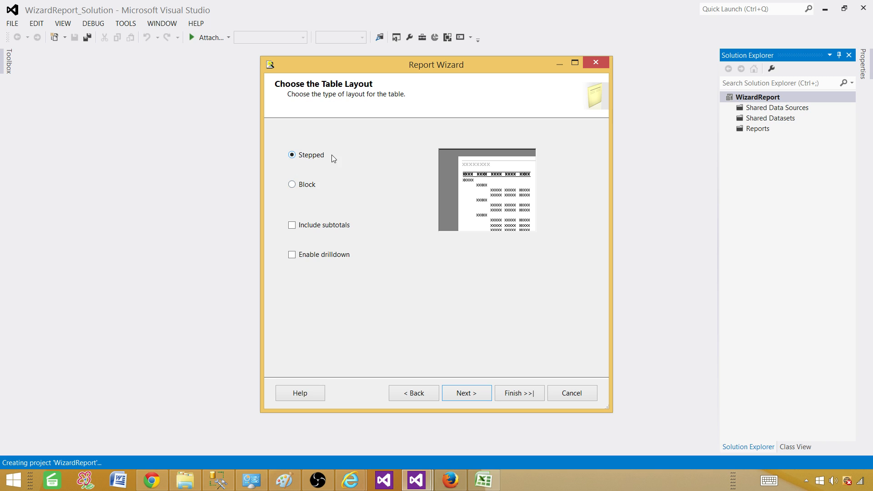
left_click(292, 226)
left_click(458, 392)
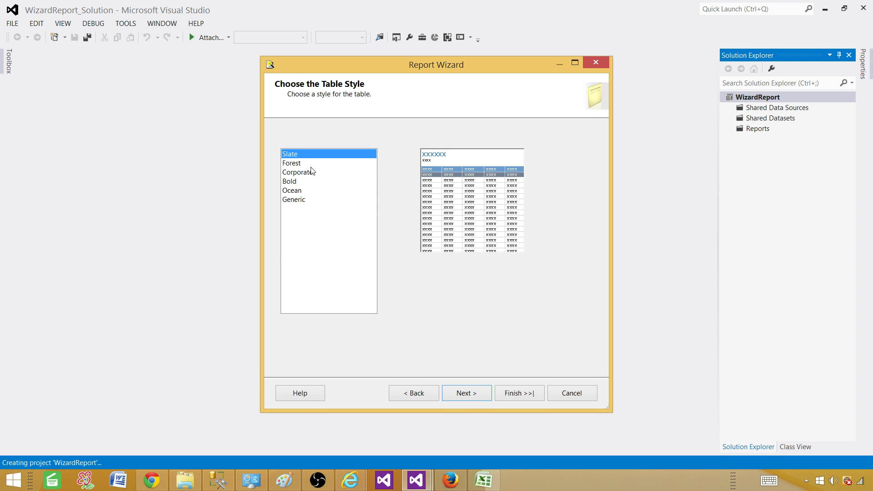
Preview the available table styles, choose Bold, and continue to the deployment location.
left_click(299, 162)
left_click(295, 173)
left_click(292, 182)
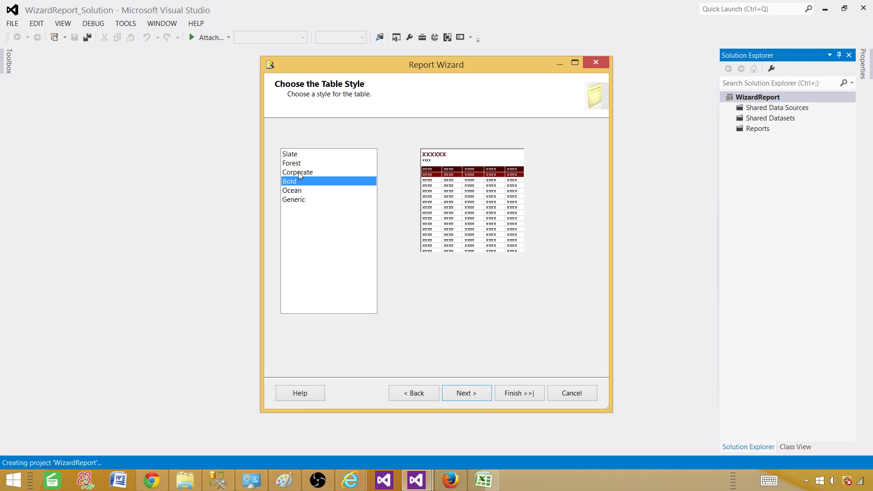
left_click(299, 171)
left_click(299, 163)
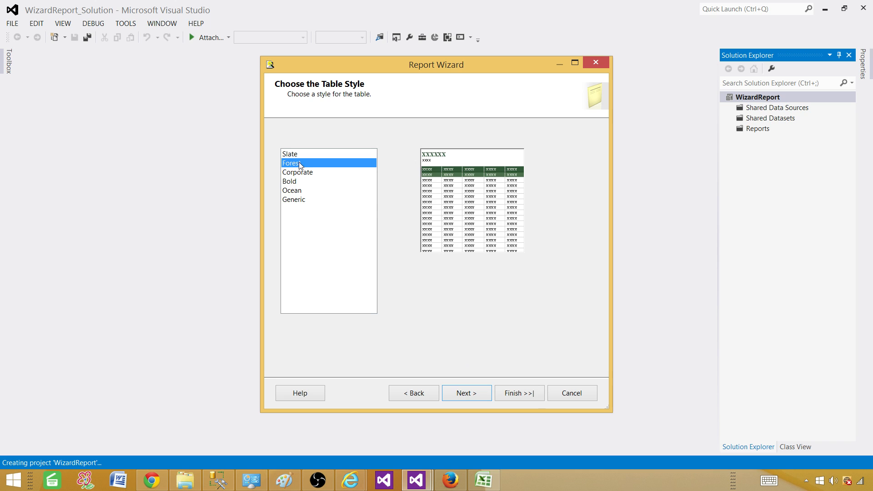
left_click(294, 203)
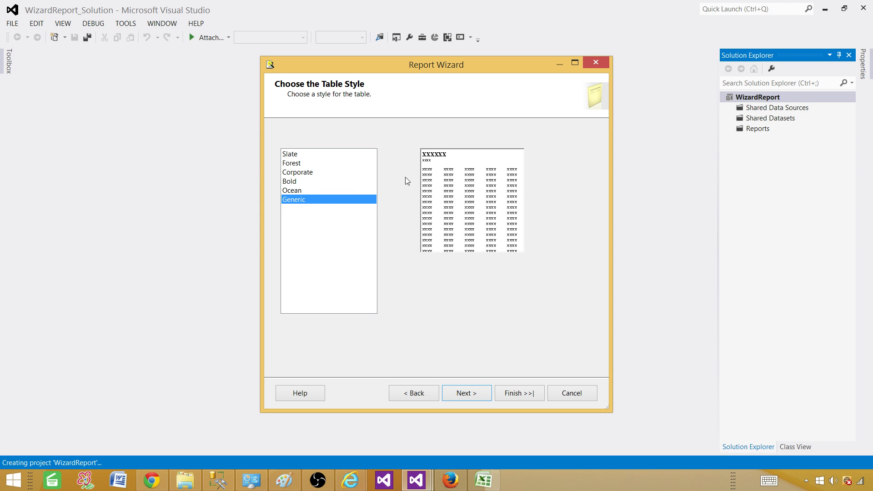
left_click(298, 190)
left_click(300, 183)
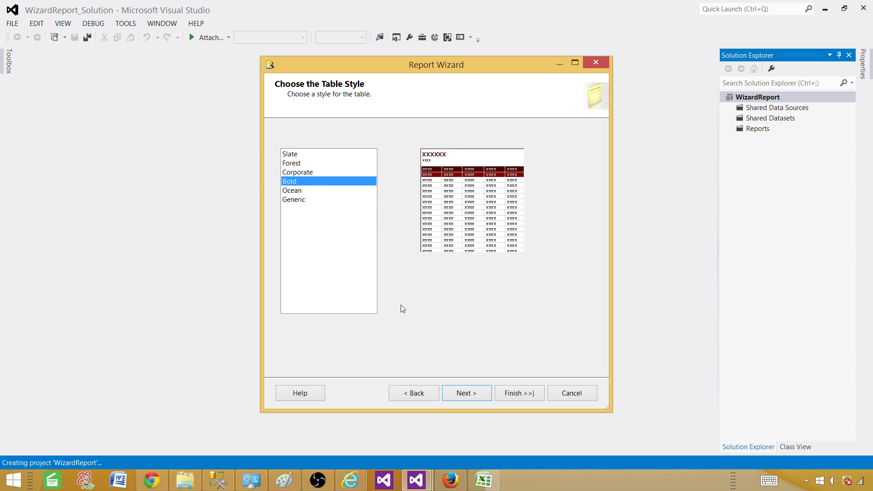
left_click(457, 393)
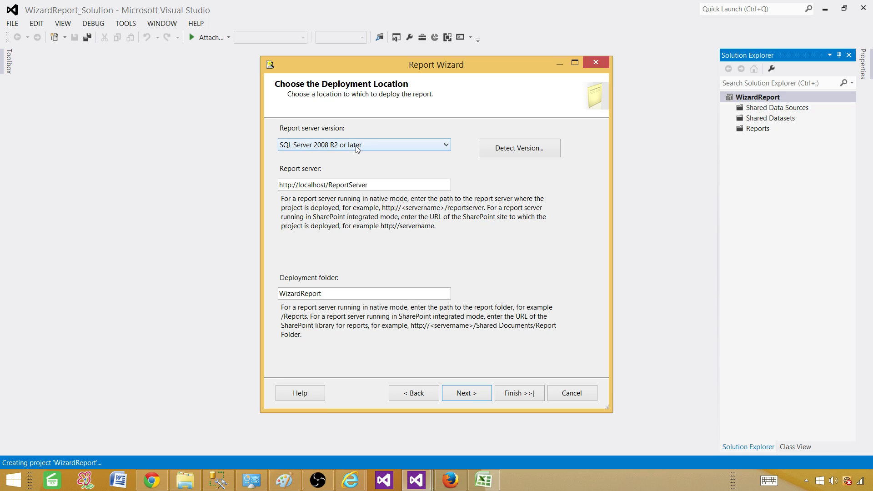
left_click(525, 152)
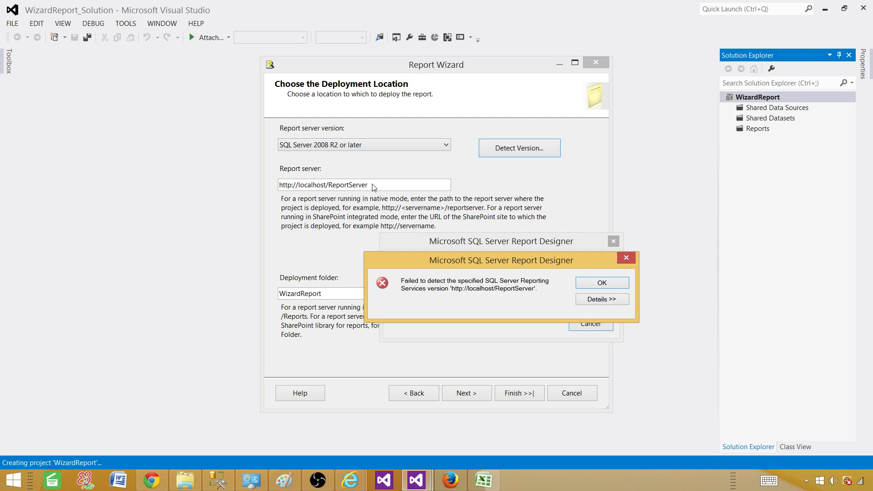
left_click(626, 258)
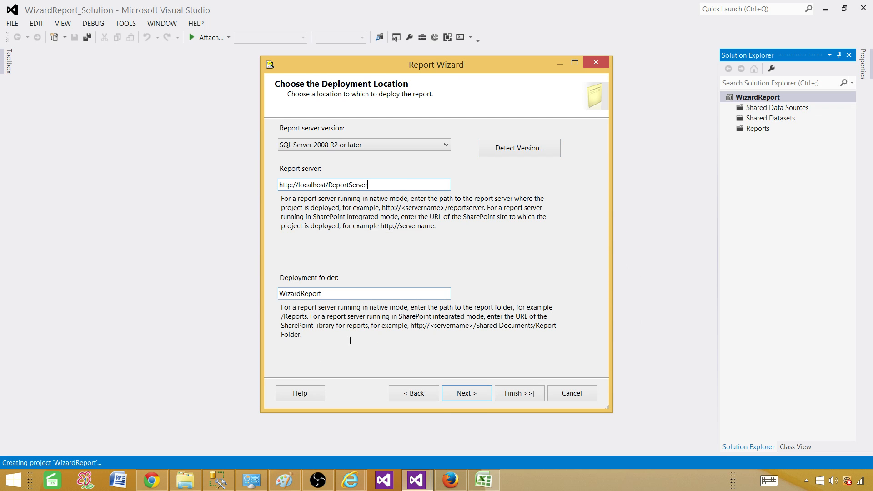
mouse_move(349, 478)
left_click(304, 437)
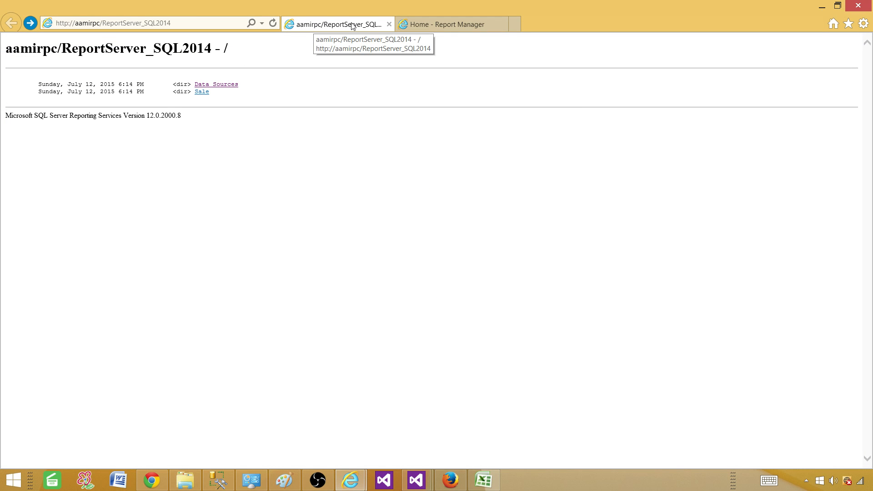
left_click(127, 28)
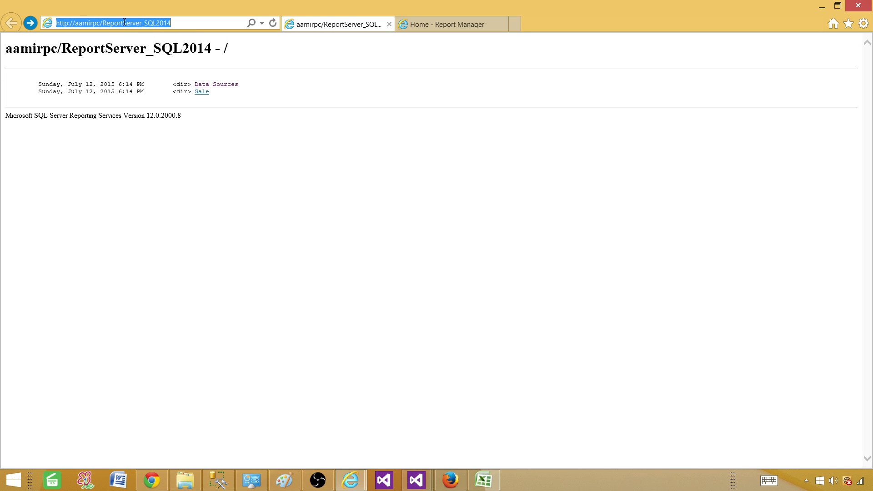
right_click(141, 23)
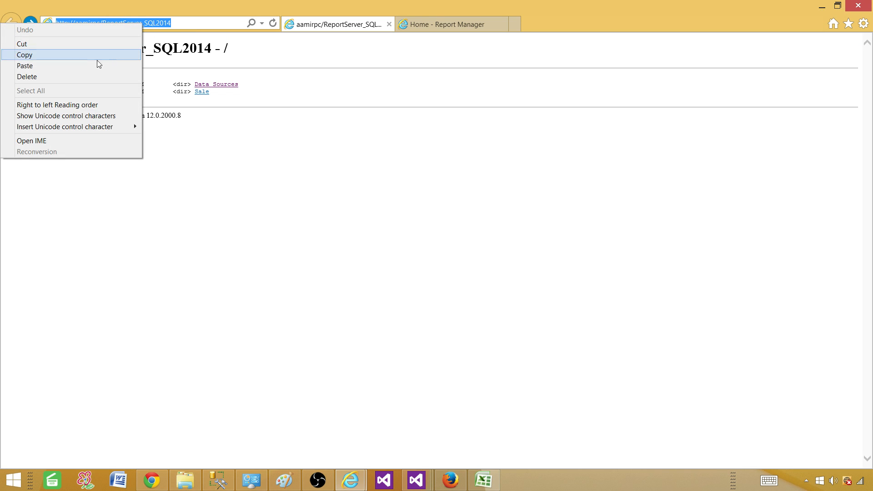
left_click(86, 55)
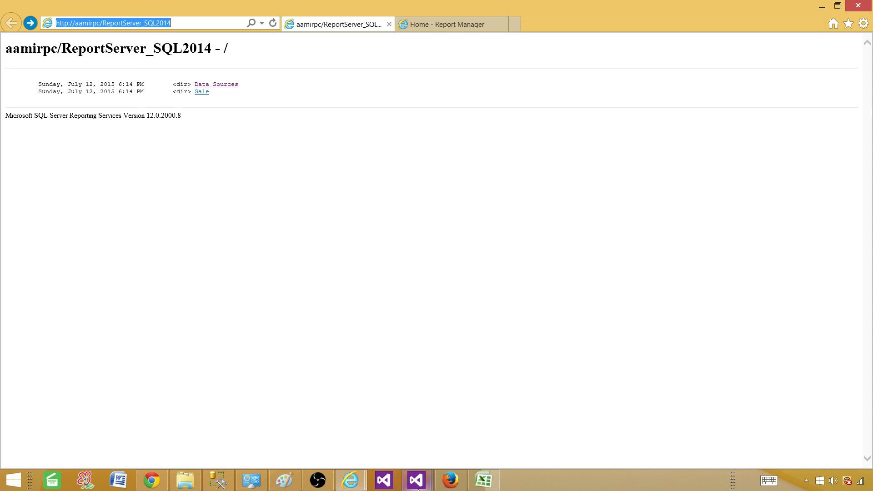
mouse_move(416, 480)
left_click(460, 409)
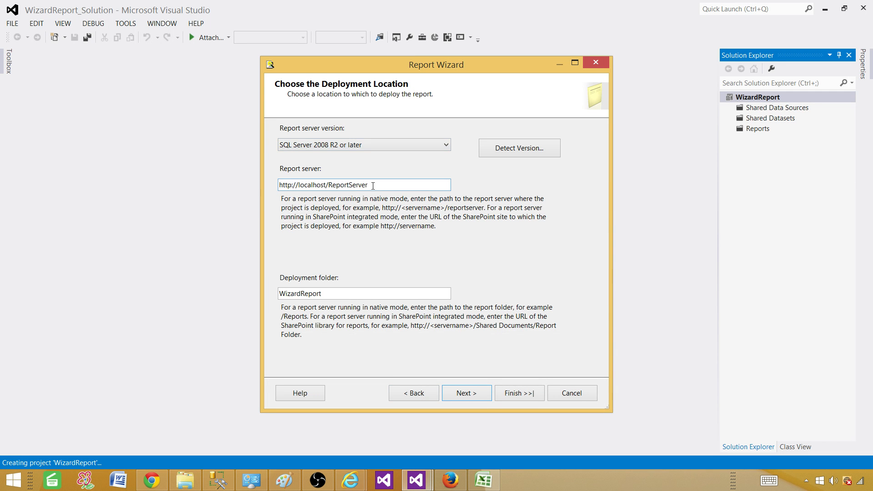
left_click_drag(372, 185, 257, 183)
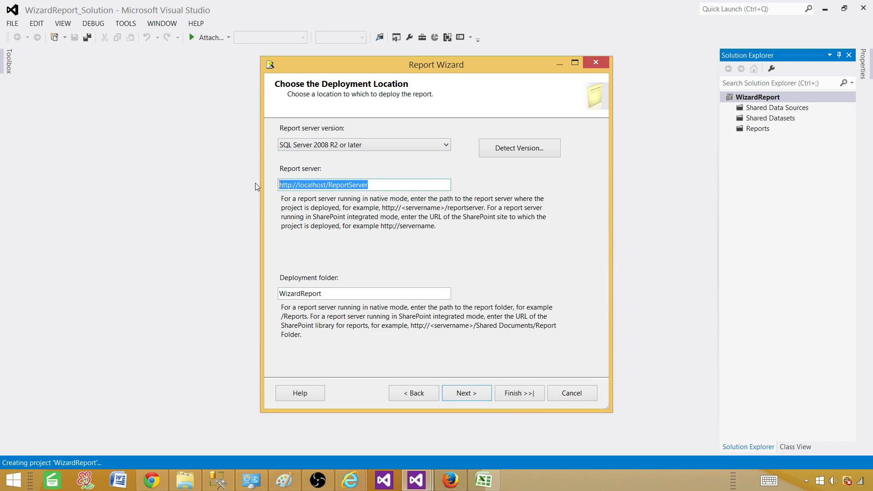
key("ctrl+v")
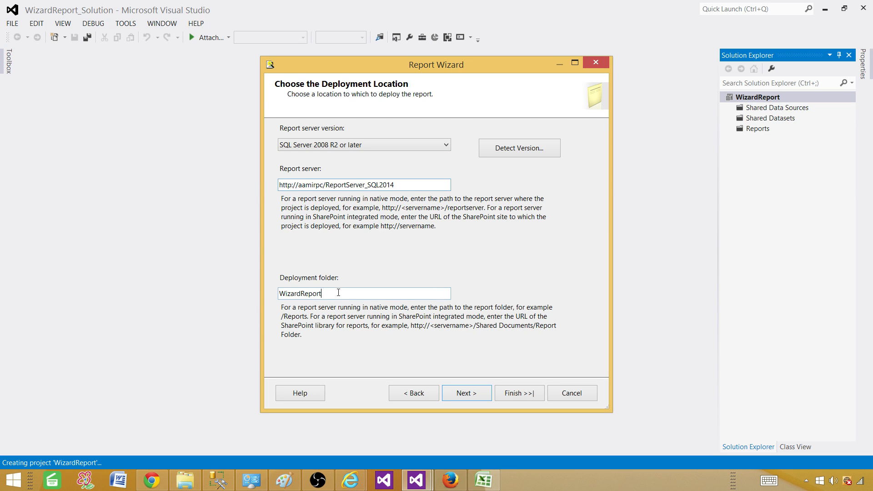
left_click_drag(335, 294, 266, 296)
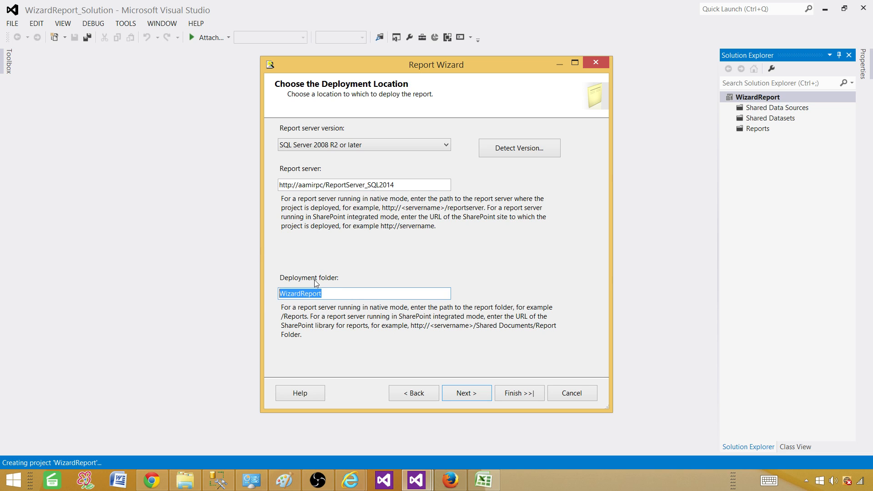
Switch to Report Manager in Internet Explorer, look inside the Sale folder, and return to the Report Wizard in Visual Studio.
mouse_move(350, 479)
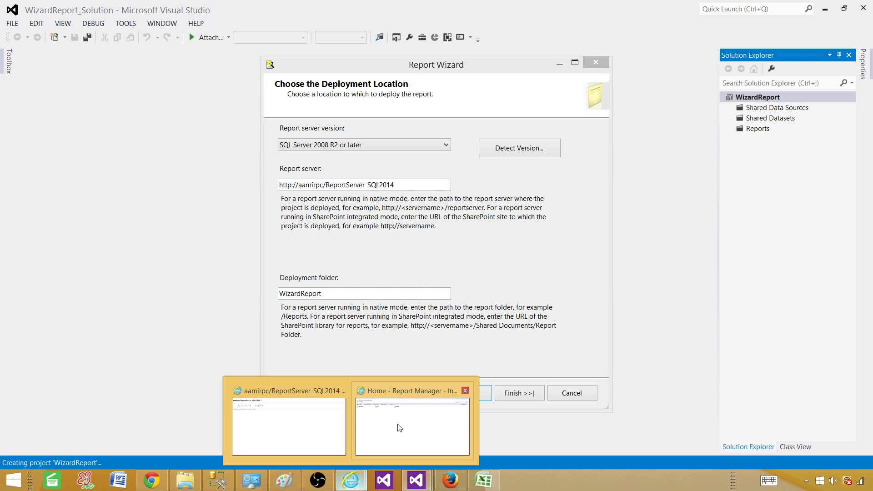
left_click(415, 421)
left_click(169, 97)
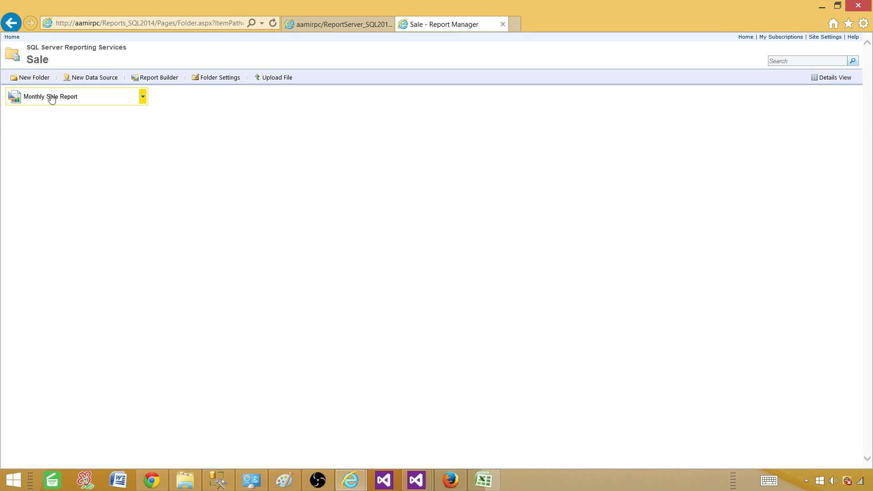
left_click(11, 23)
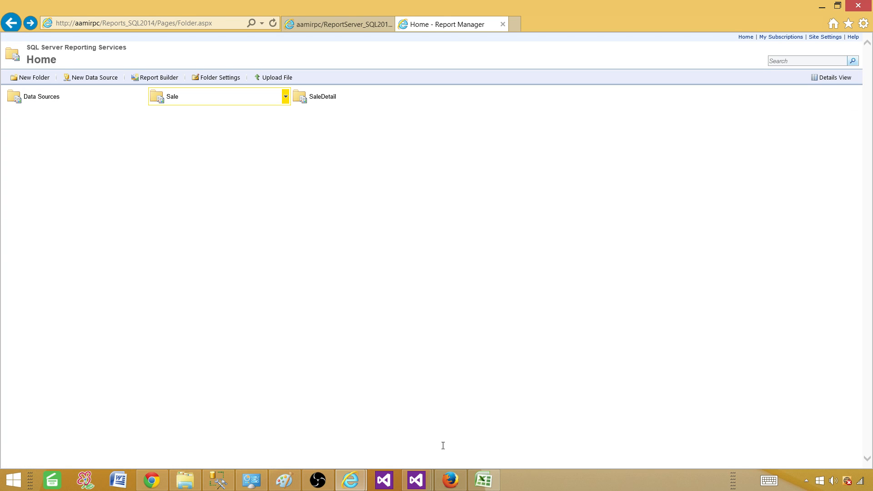
left_click(416, 479)
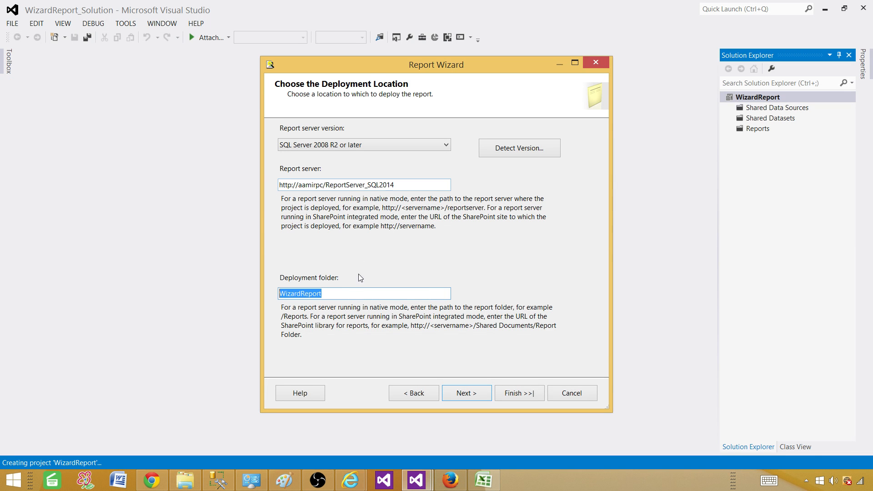
Set the deployment folder to Sale and continue to the wizard's completion page.
left_click(338, 297)
double_click(337, 297)
type("Sale")
left_click(467, 394)
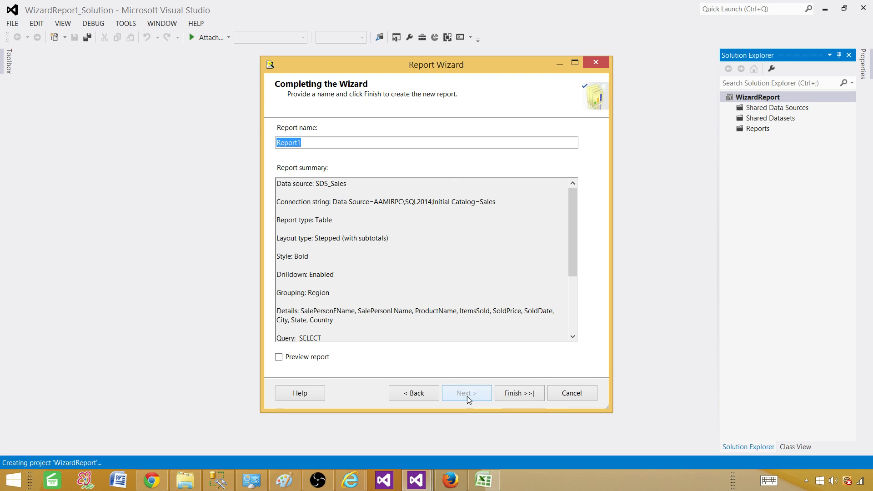
Name the report Stepped_Drilldown_SubTotal_Report, enable the report preview, and finish the wizard.
left_click(317, 141)
left_click_drag(317, 142, 253, 141)
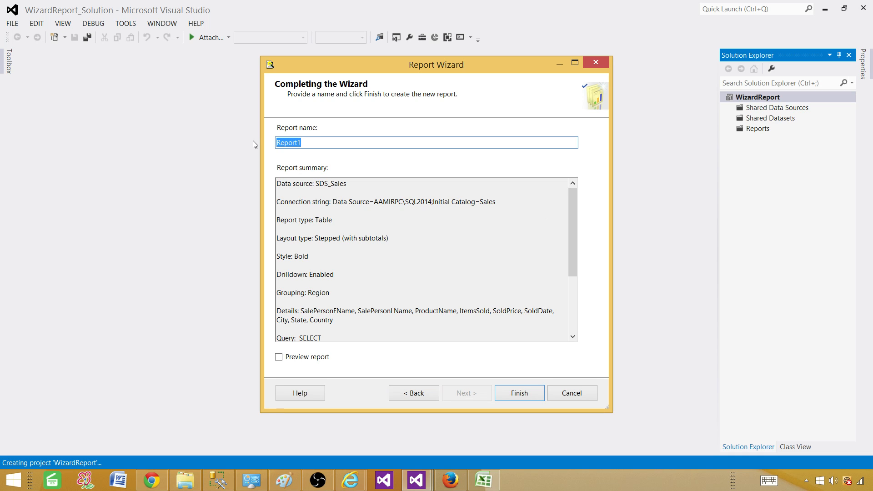
type("Stepped_Driw")
key("BackSpace")
type("lldown_Sub")
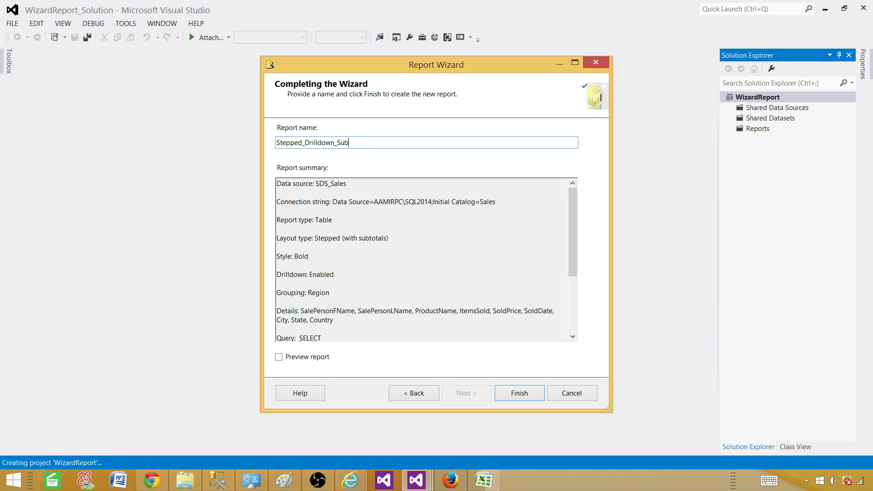
type("Total_Report")
left_click(279, 357)
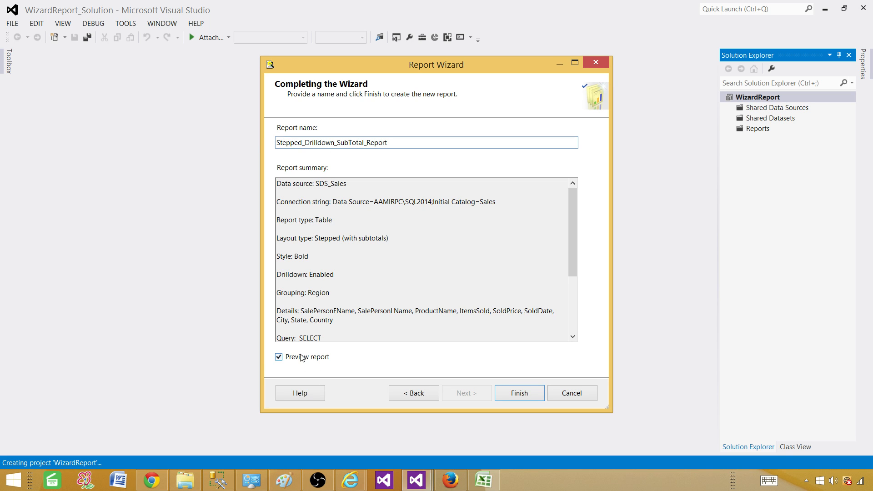
left_click(509, 395)
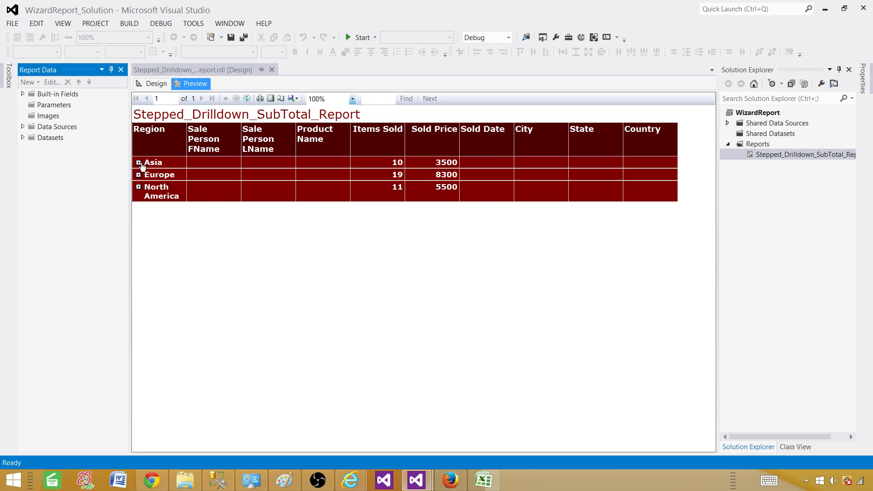
Expand and collapse the Asia, Europe and North America groups in the report preview to check their detail rows.
left_click(139, 162)
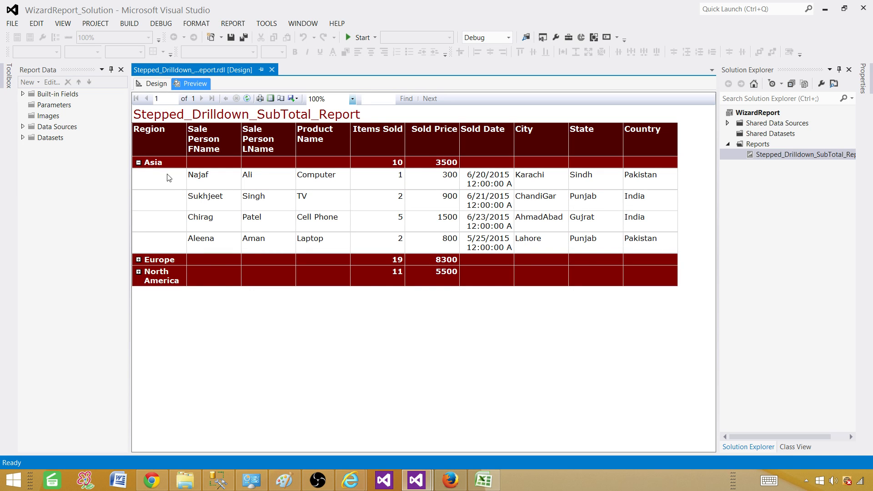
left_click(139, 162)
left_click(139, 174)
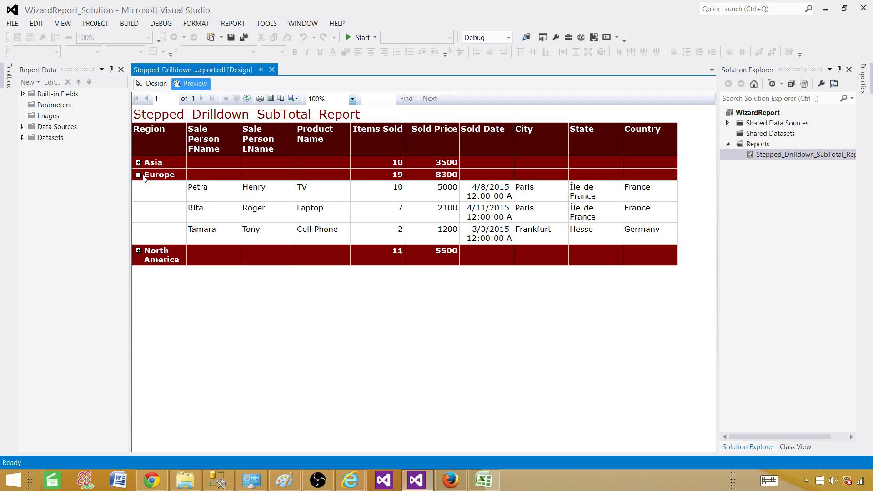
left_click(139, 174)
left_click(138, 187)
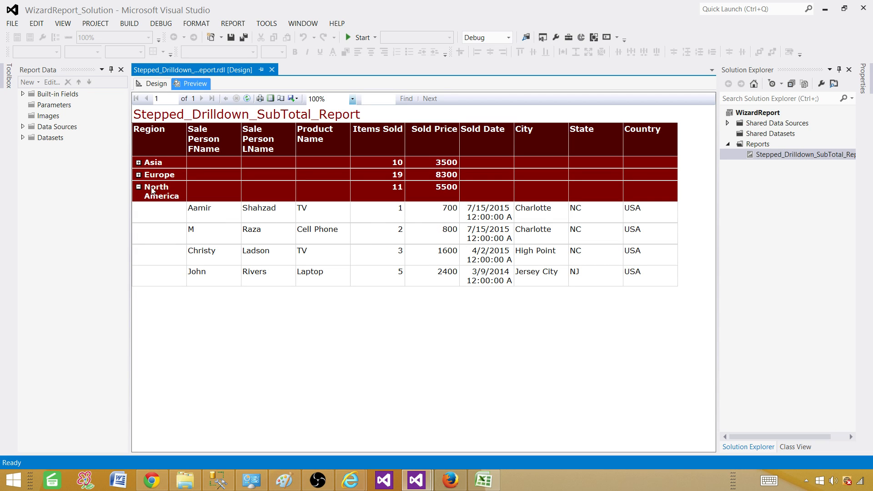
left_click(139, 187)
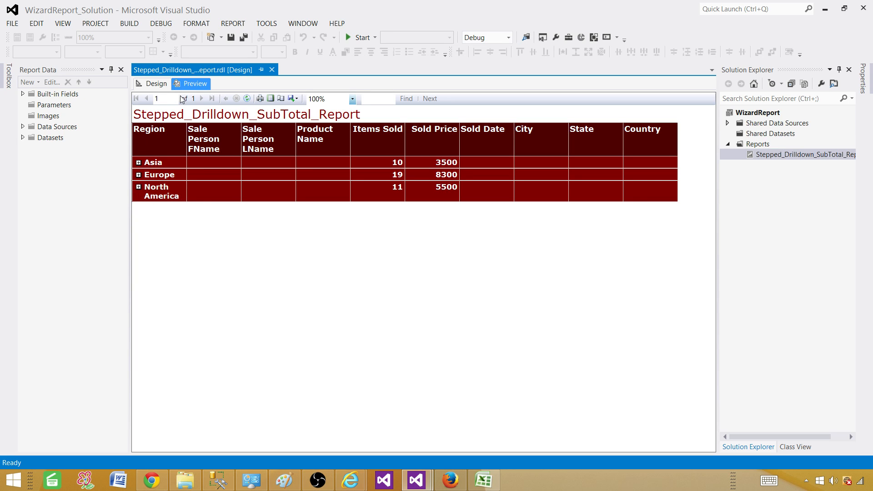
Return to the report design and set the table header row's background color to sea green.
left_click(152, 83)
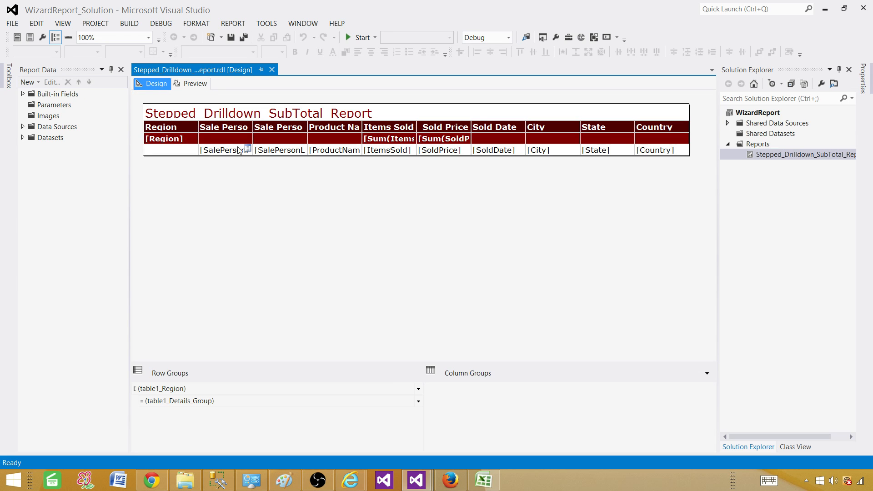
left_click(161, 126)
left_click(138, 129)
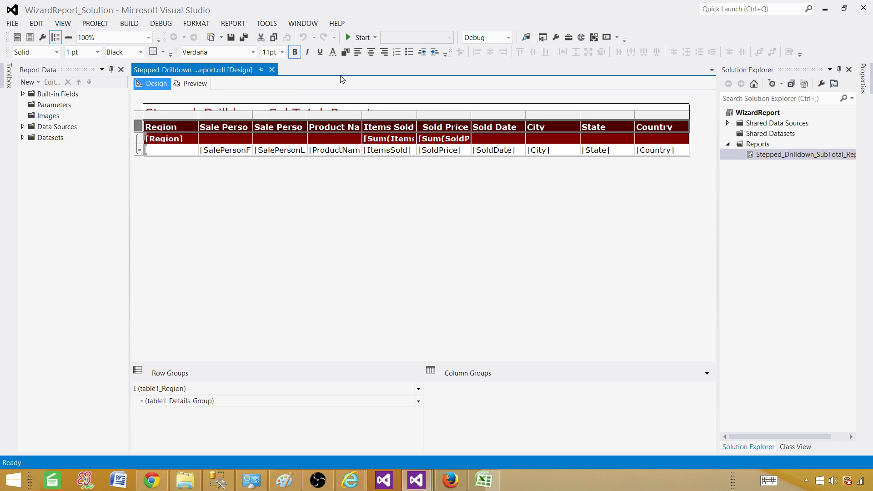
left_click(346, 53)
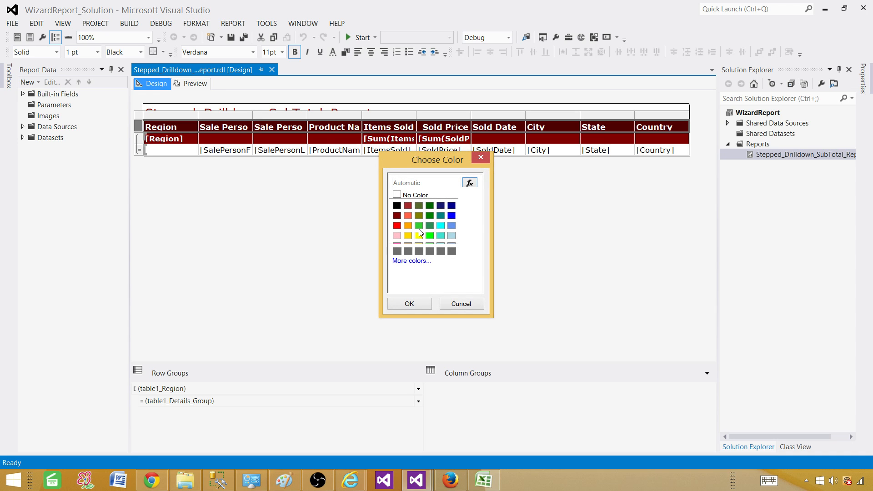
left_click(429, 225)
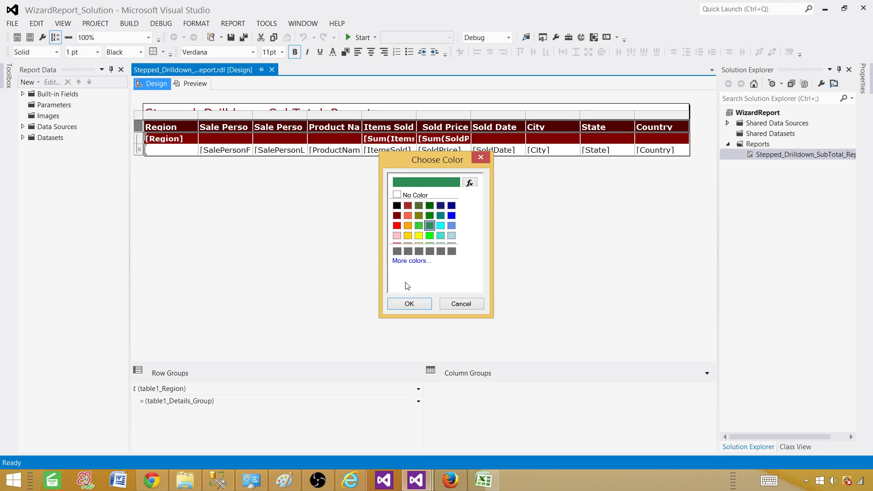
left_click(409, 304)
Set the Region group row's background color to cornflower blue.
left_click(138, 138)
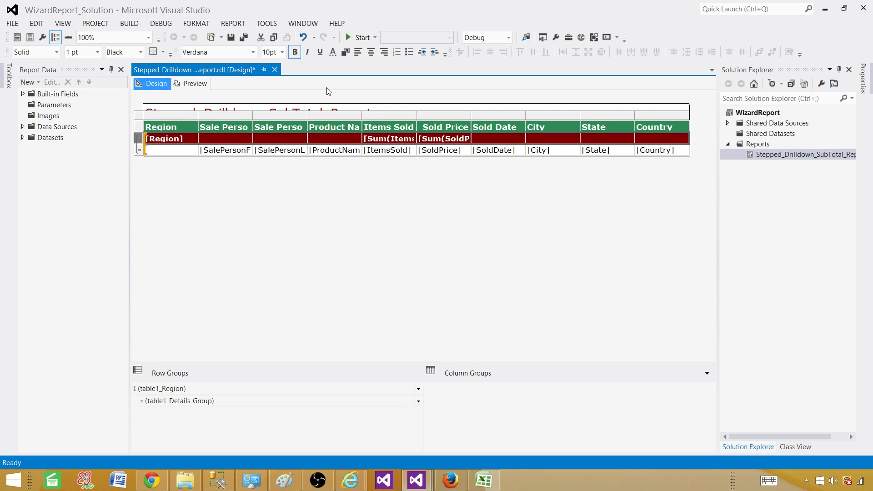
left_click(346, 53)
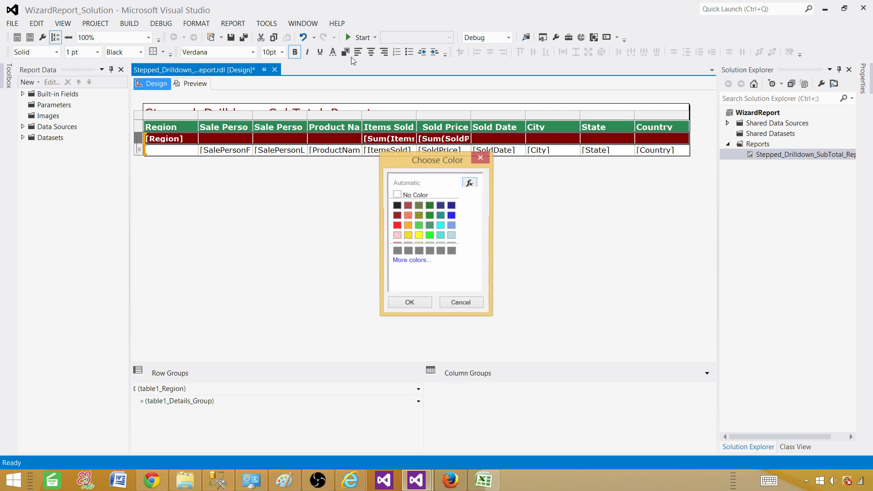
left_click(452, 225)
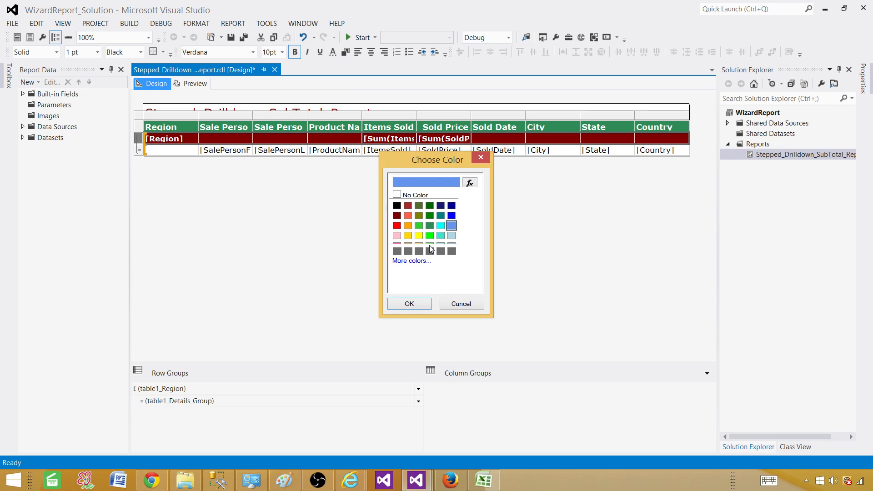
left_click(410, 304)
Preview the recolored report and expand the Asia, Europe and North America groups.
left_click(190, 86)
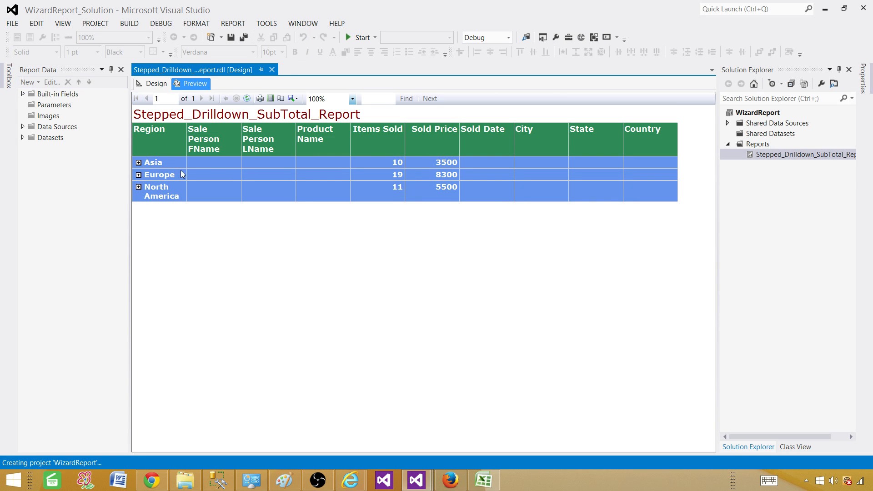
left_click(138, 162)
left_click(139, 259)
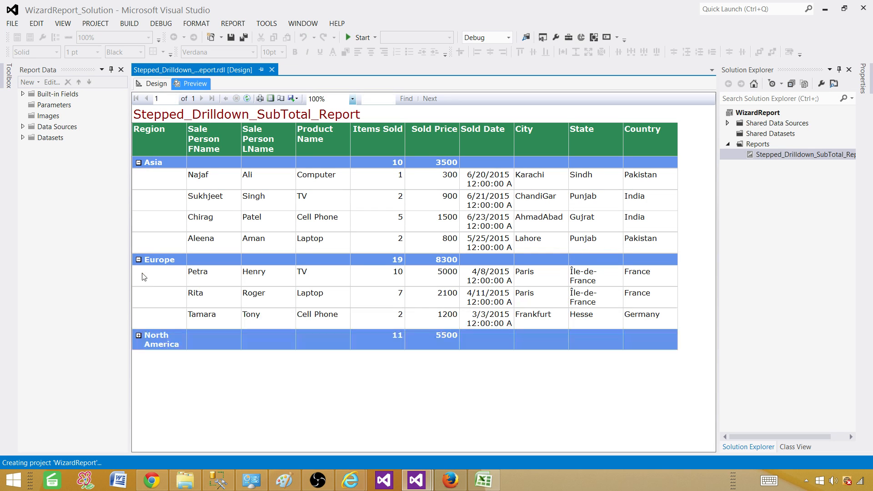
left_click(138, 336)
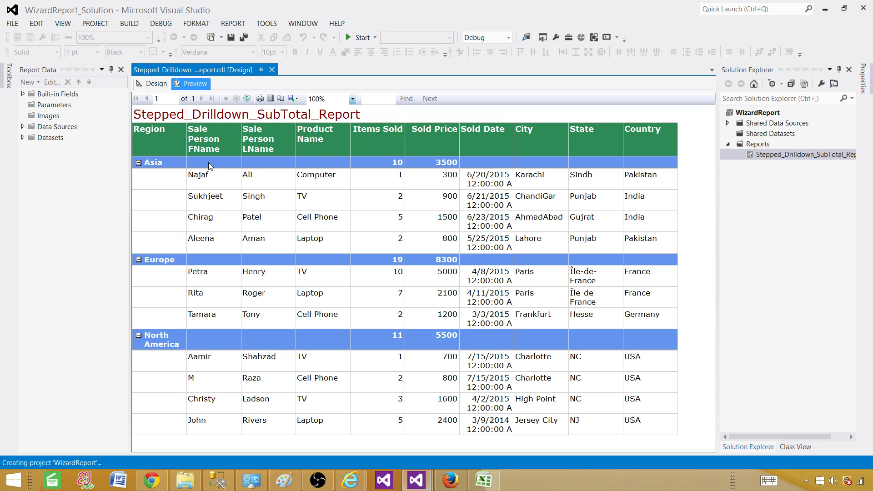
Select the header row in the report design, then preview the report again and expand Asia to check the column widths.
left_click(155, 84)
left_click(141, 127)
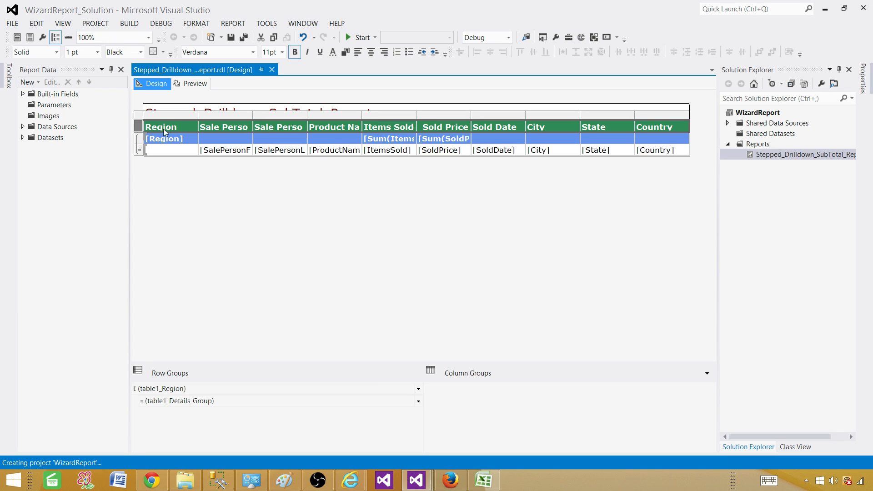
left_click(191, 85)
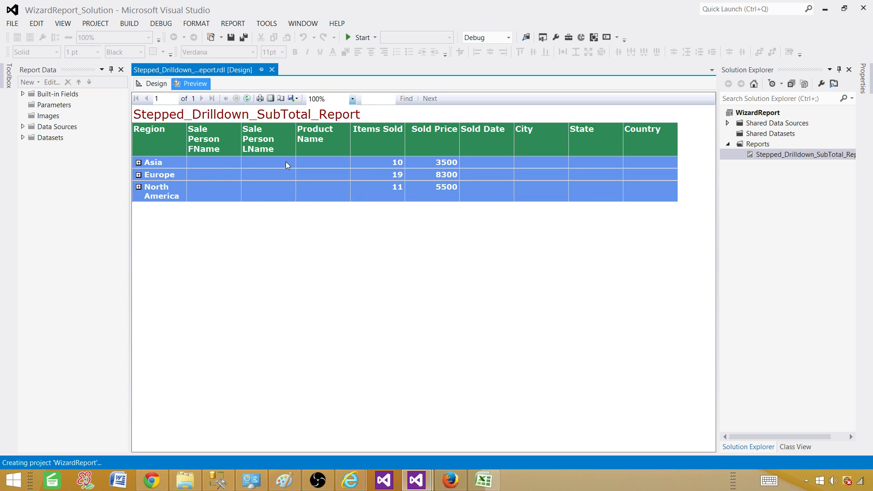
left_click(138, 163)
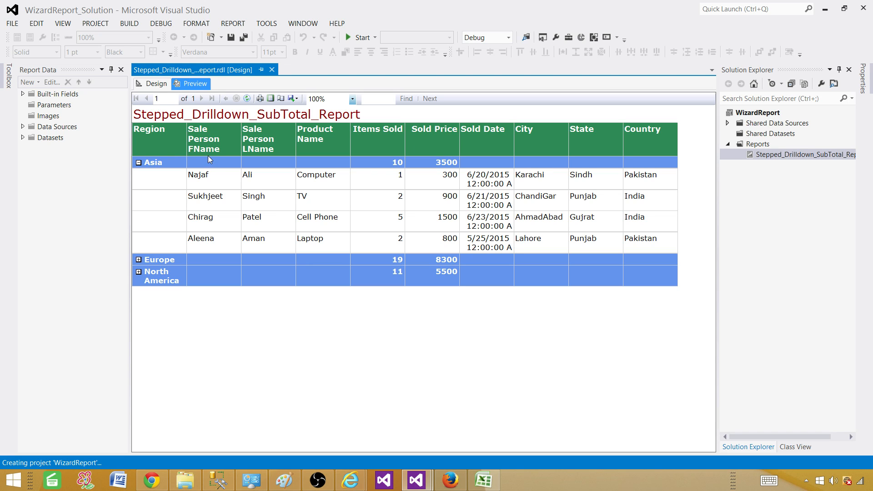
Return to the report design and widen the Region, Sale Person FName, Sale Person LName and Product Name columns to fit their headings.
left_click(153, 84)
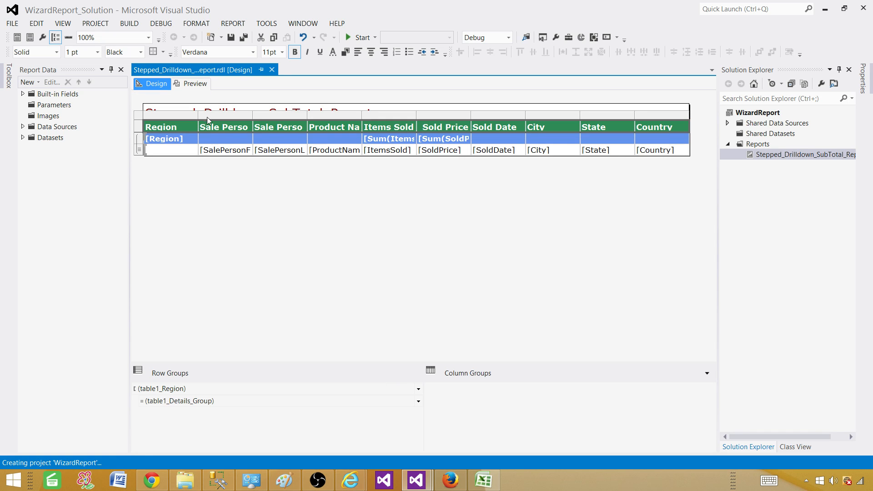
mouse_move(199, 116)
left_mouse_down()
mouse_move(257, 114)
mouse_move(215, 113)
left_mouse_up()
left_click_drag(268, 113, 307, 115)
left_click_drag(362, 115, 407, 114)
left_click(456, 114)
left_click_drag(462, 115, 487, 115)
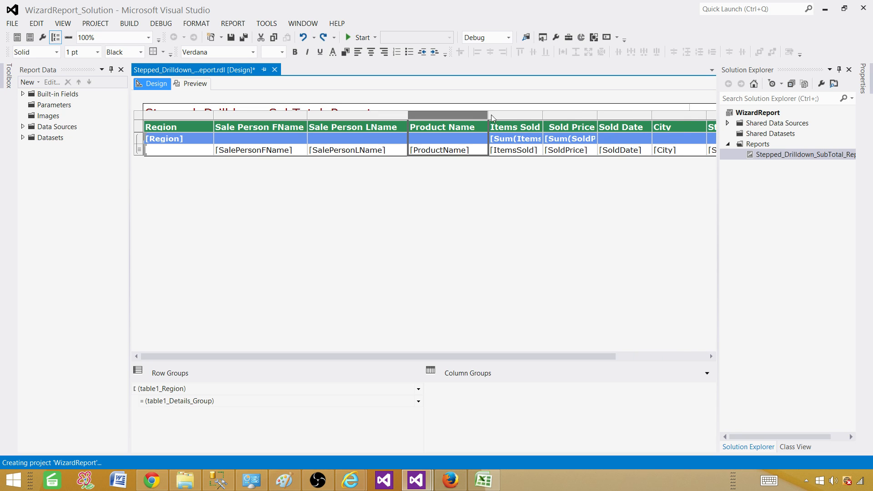
Preview the resized columns, enlarge the preview area so the Country column fits, and expand Asia.
left_click(204, 83)
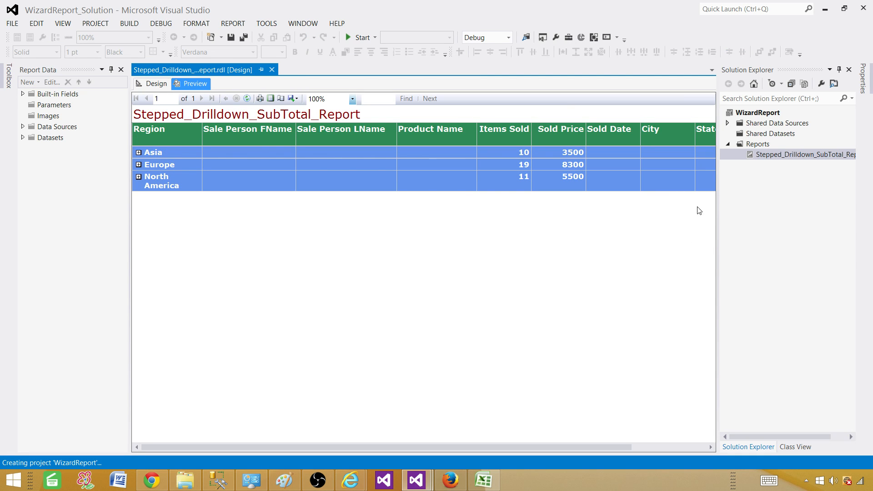
left_click(644, 447)
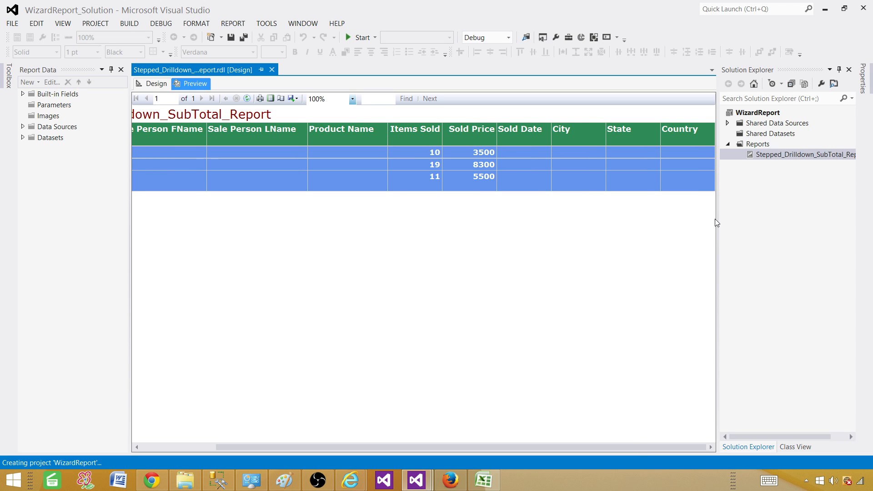
left_click_drag(716, 215, 817, 213)
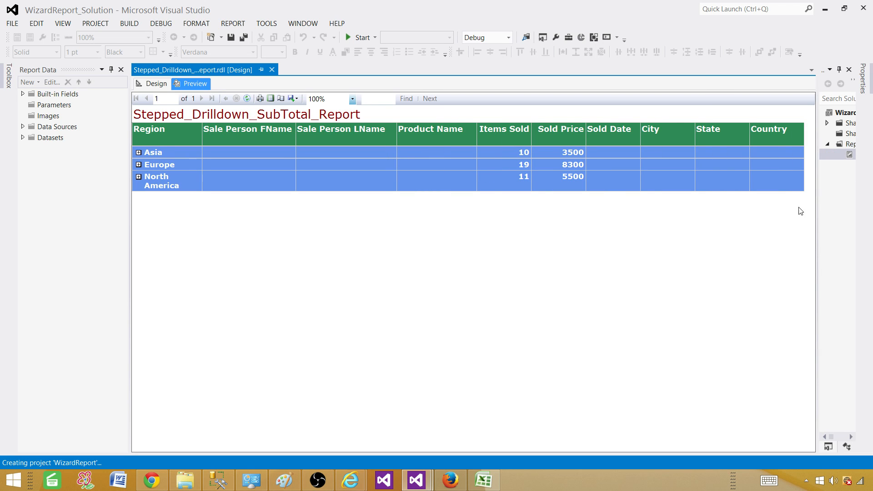
left_click(139, 152)
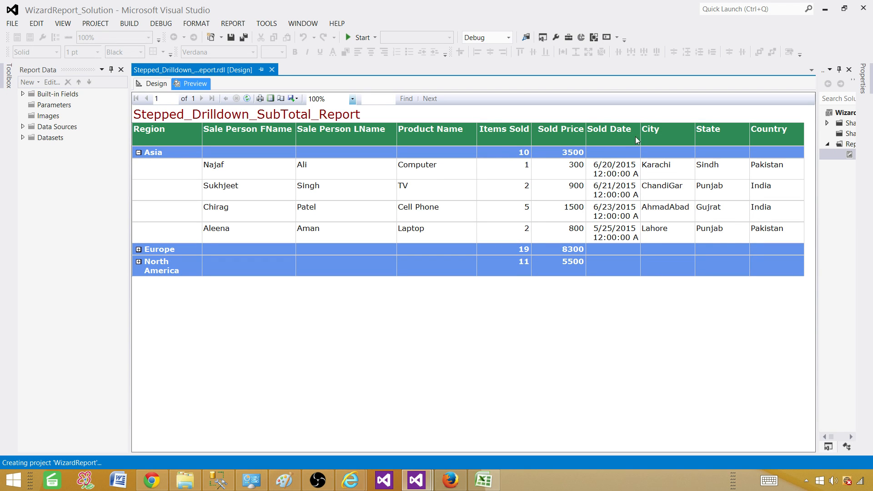
Return to the report design, then switch to SQL Server Management Studio and examine the SoldDate values in the TotalSale query results.
left_click(156, 84)
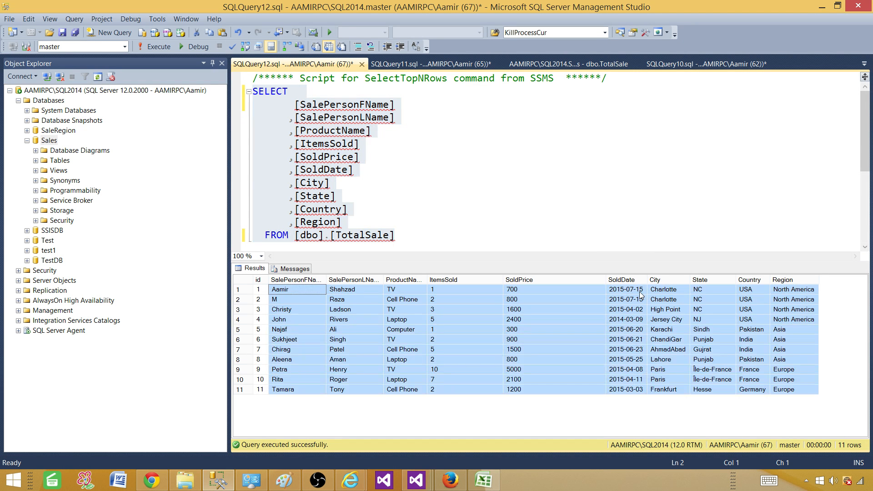
left_click(641, 293)
left_click_drag(641, 292, 641, 381)
Switch back to the WizardReport_Solution window in Visual Studio and format the SoldDate details cell with the "January 31, 2000" date type.
mouse_move(417, 482)
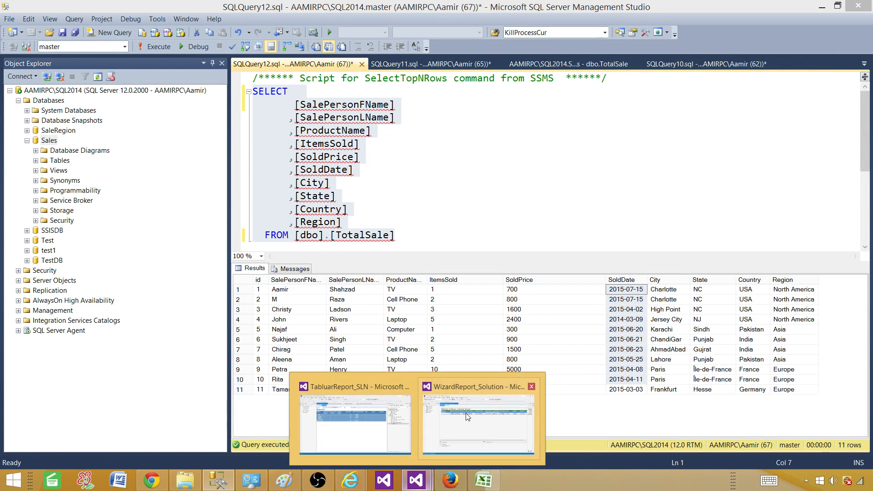
left_click(465, 413)
double_click(639, 150)
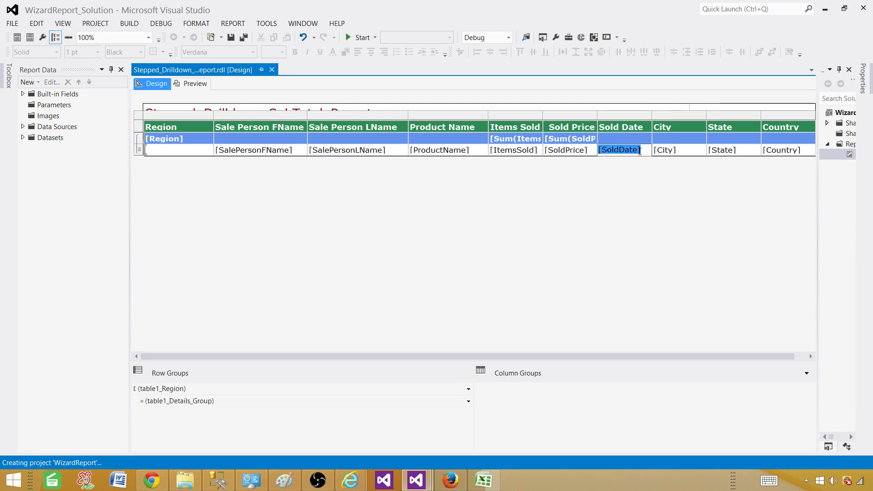
left_click(645, 150)
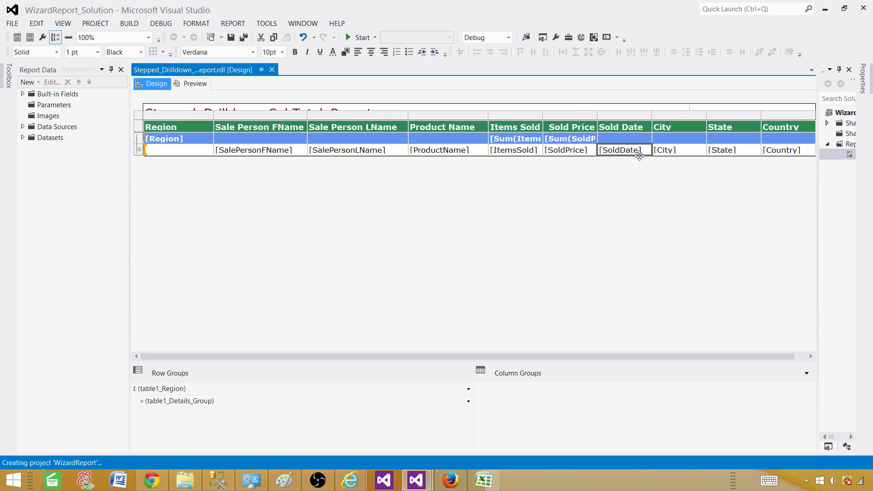
right_click(645, 152)
left_click(673, 239)
left_click(253, 72)
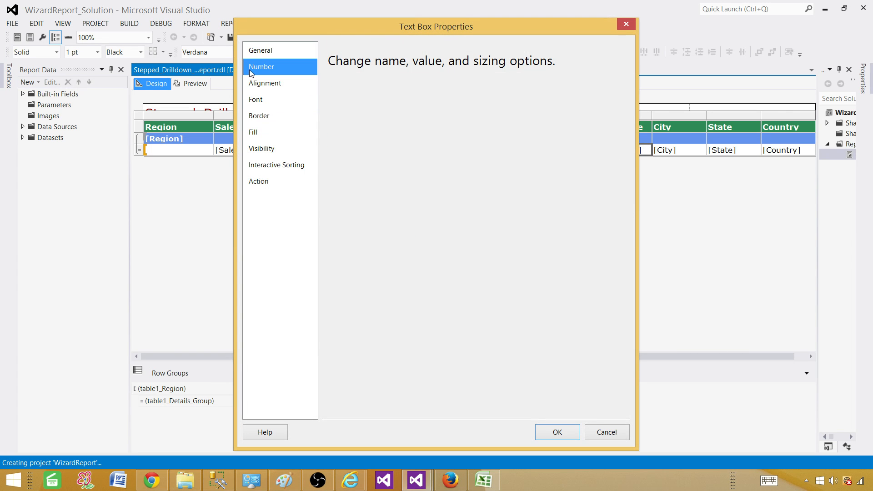
left_click(335, 128)
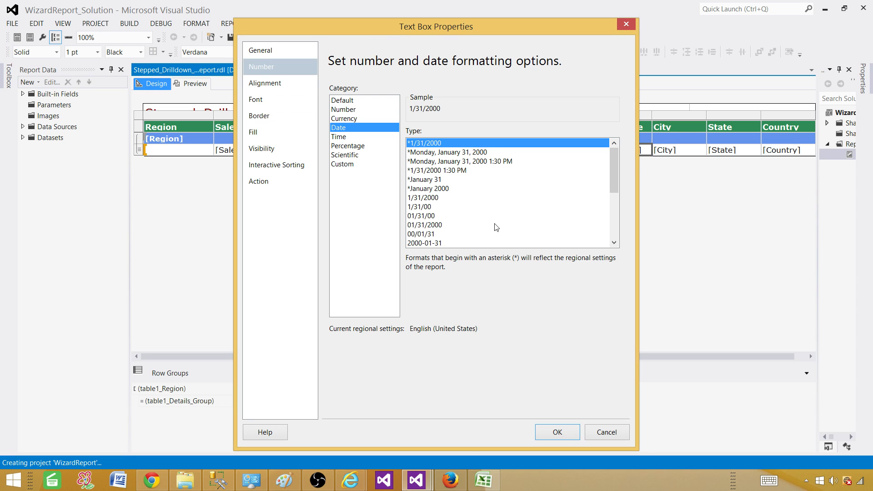
left_click(430, 243)
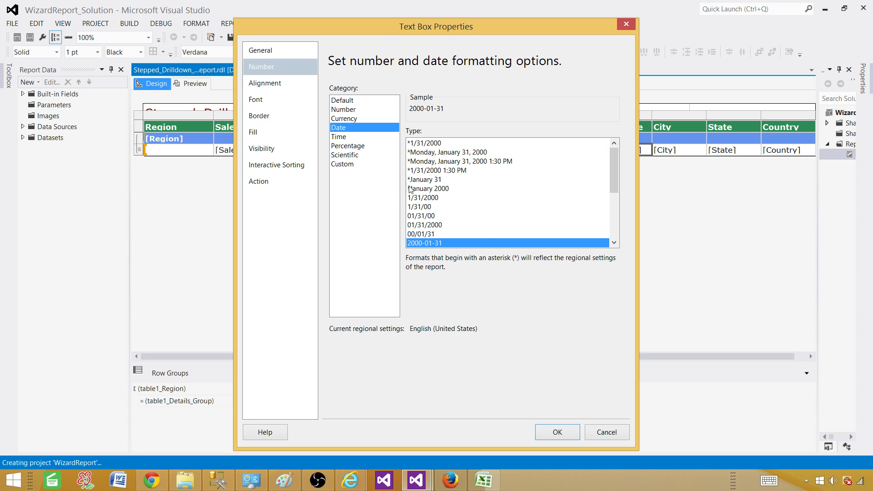
left_click(612, 214)
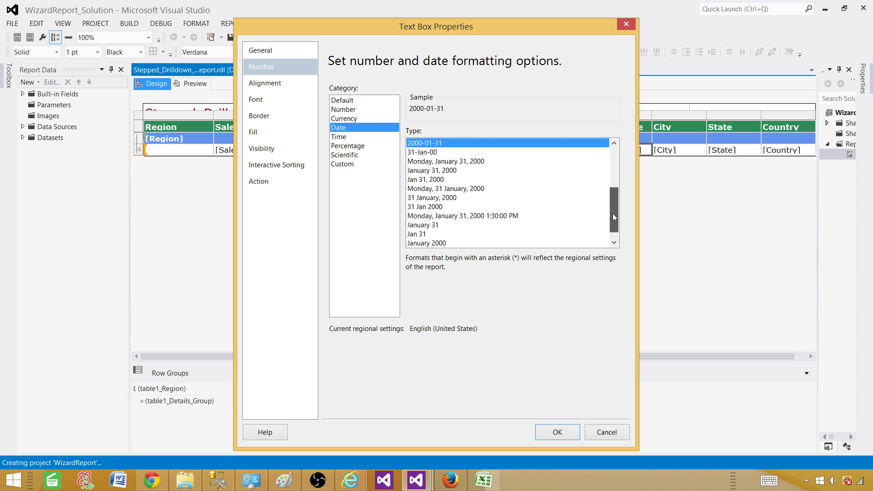
left_click(431, 173)
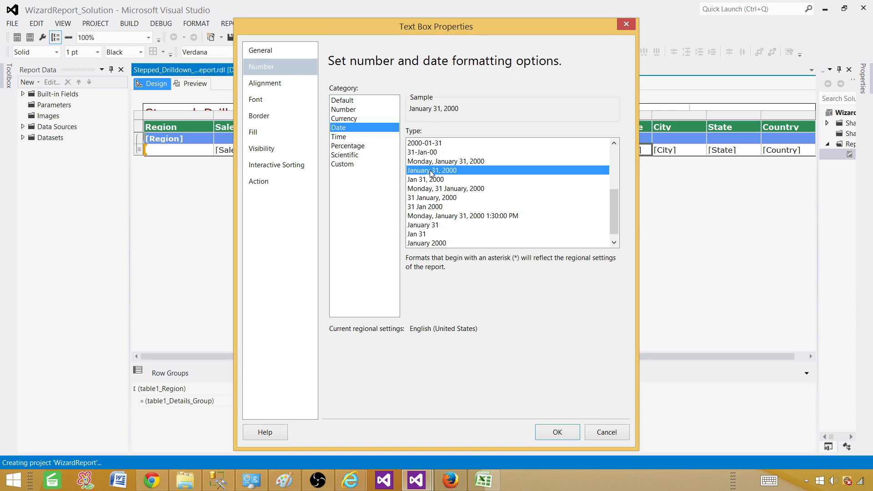
left_click(559, 438)
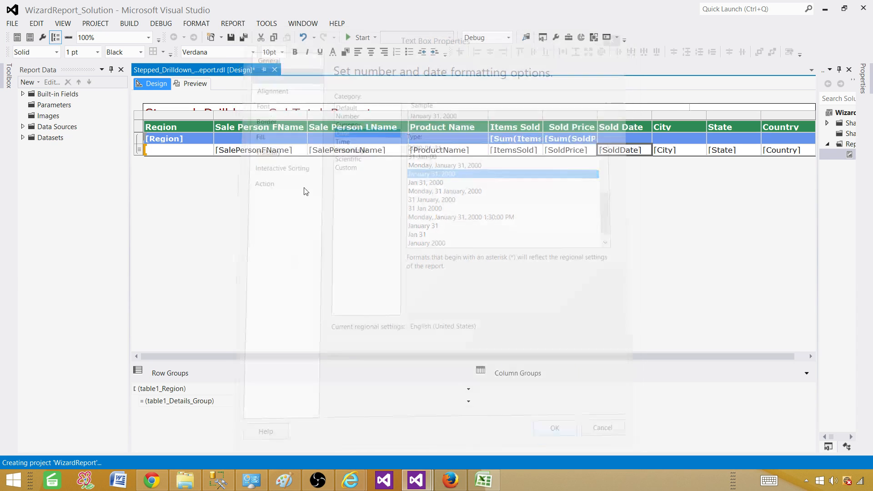
Preview the report and expand Asia to check the new date format.
left_click(178, 83)
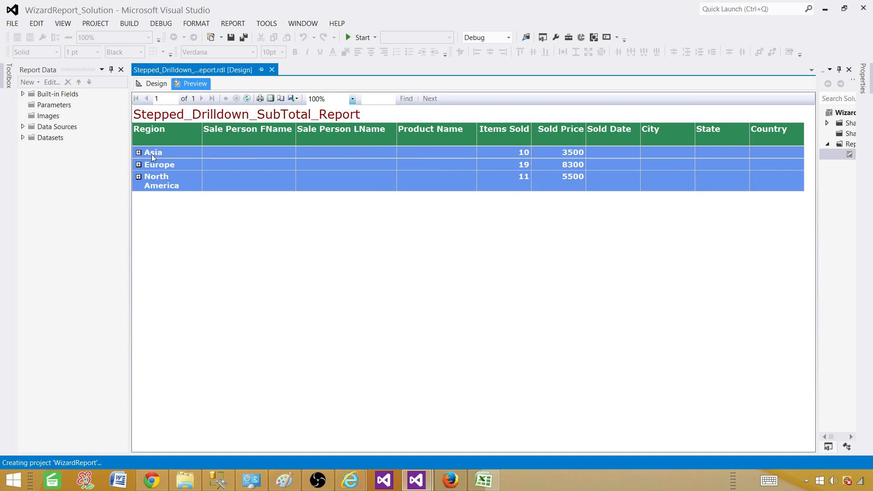
left_click(139, 153)
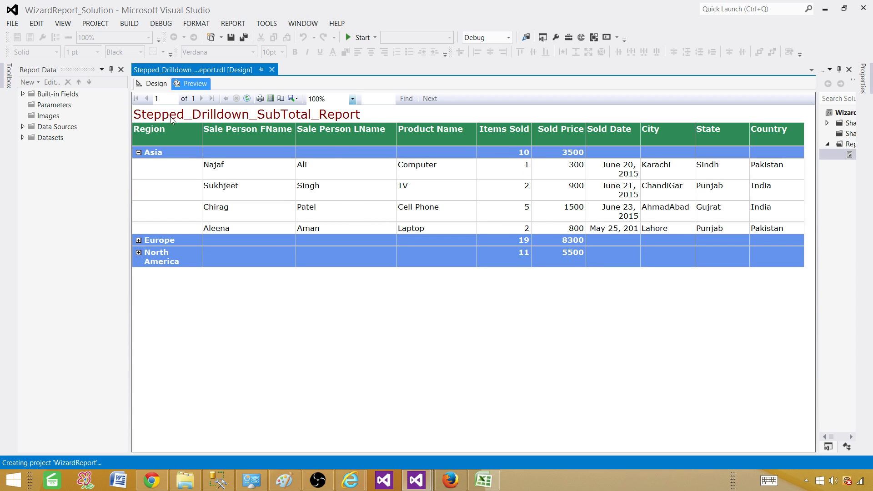
Return to the report design and set the font size to 10pt for the header row and 9pt for the Region group row.
left_click(152, 85)
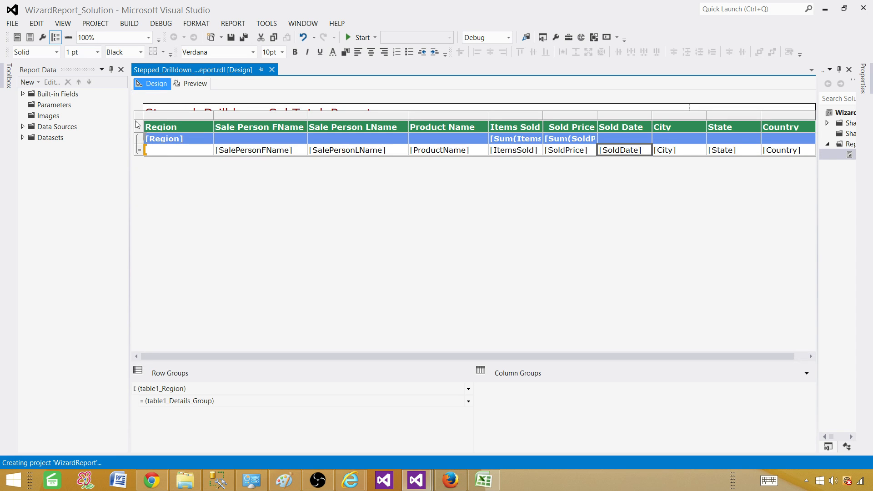
left_click(283, 53)
left_click(265, 67)
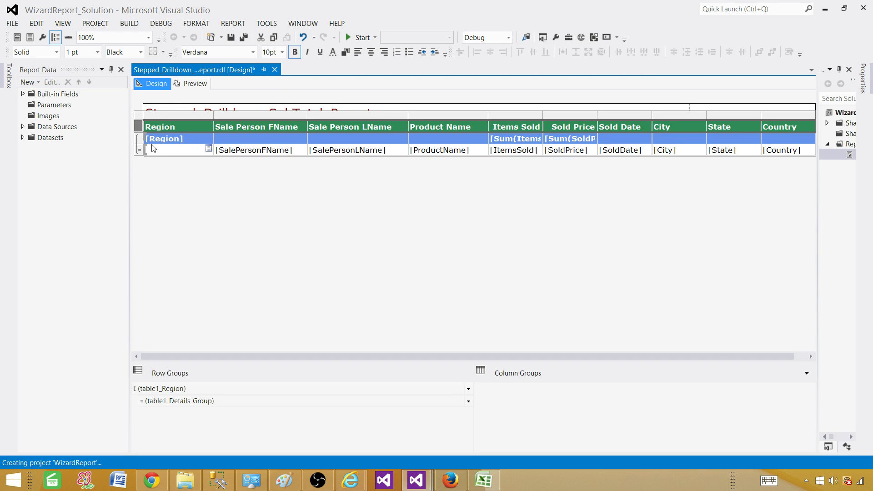
left_click(283, 52)
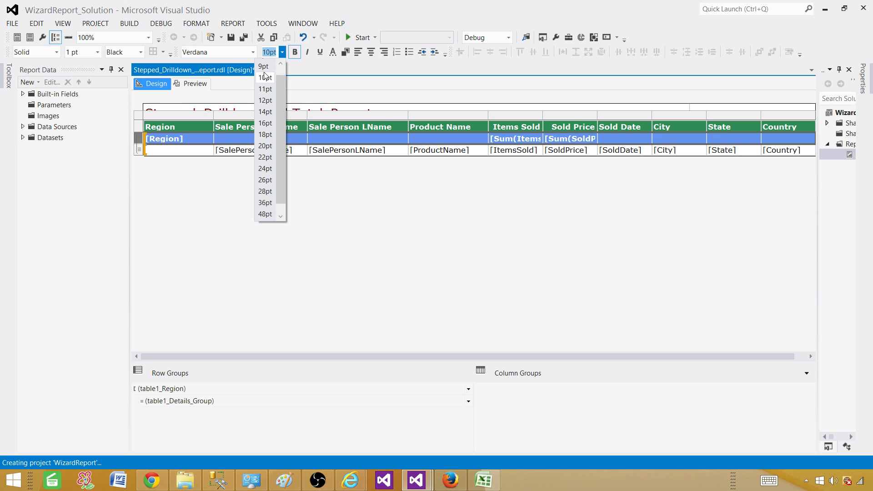
left_click(264, 66)
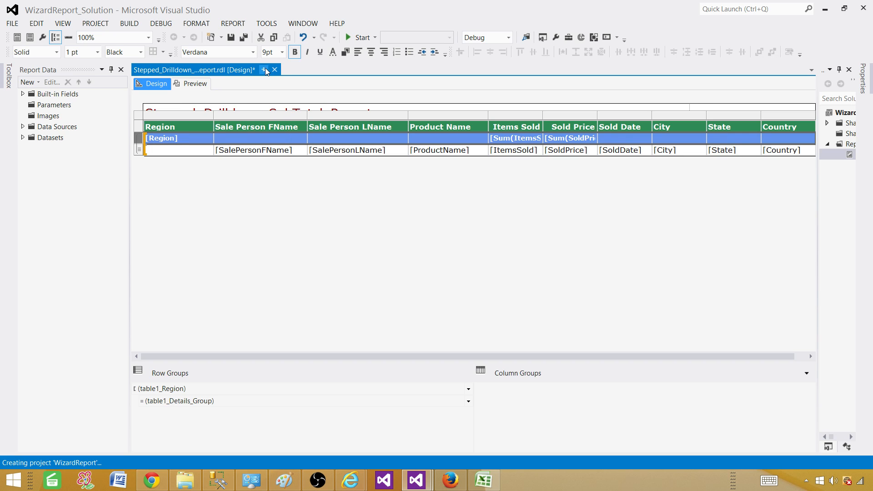
Set the font size of the details row to 8pt.
left_click(136, 152)
left_click(283, 52)
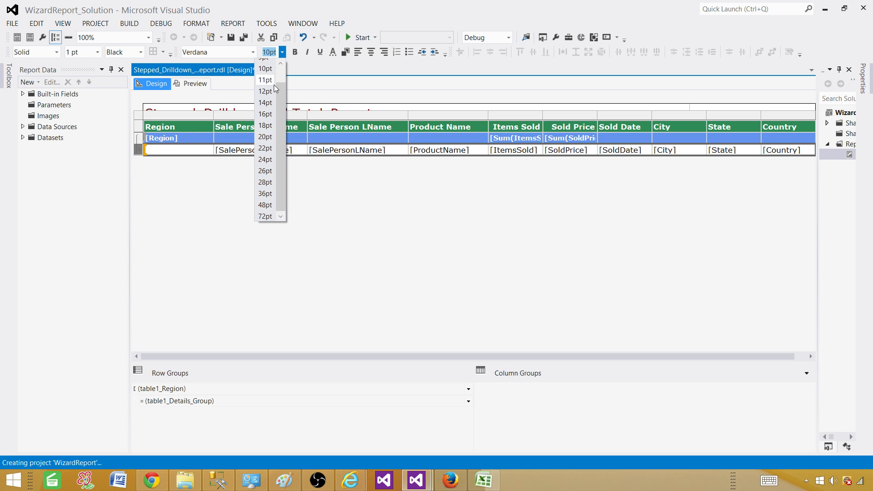
scroll(276, 89, "up", 2)
left_click(266, 69)
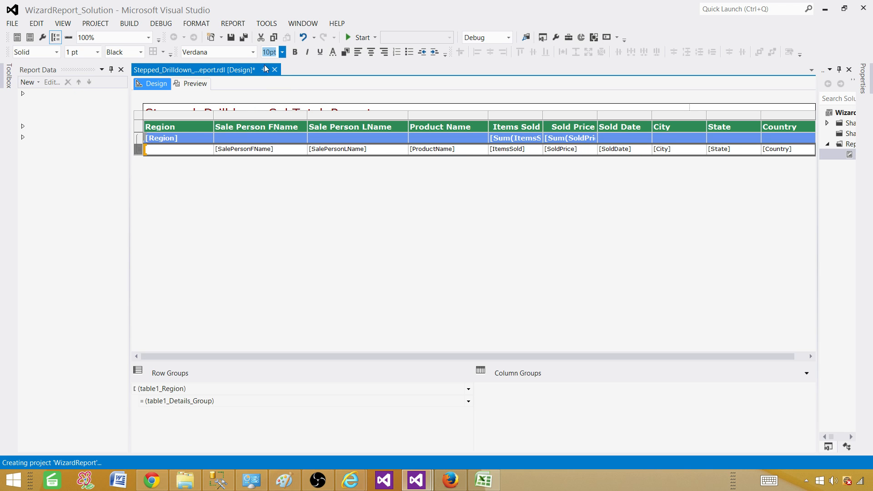
Preview the report and expand Asia, Europe and North America to check the smaller fonts and the dates.
left_click(200, 83)
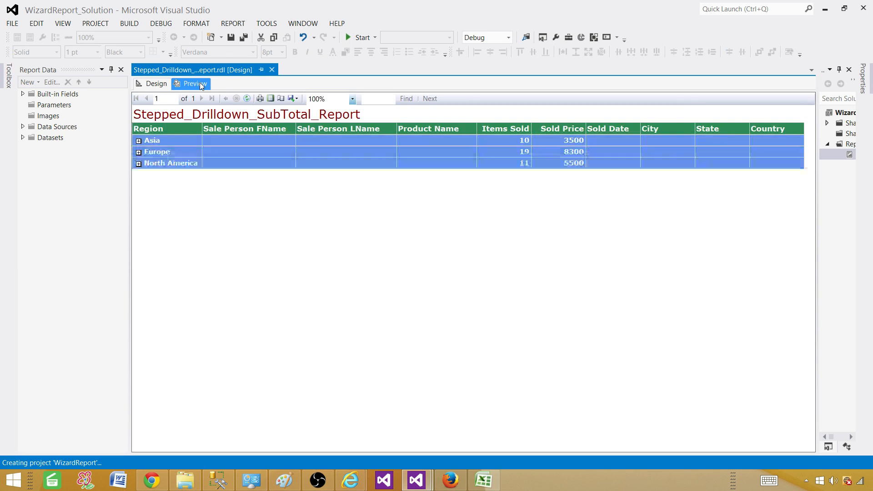
left_click(138, 141)
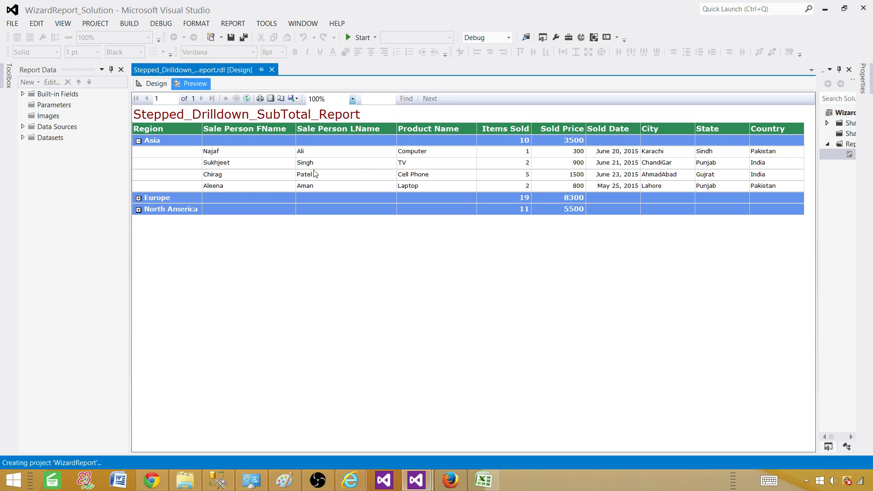
left_click(138, 198)
left_click(139, 244)
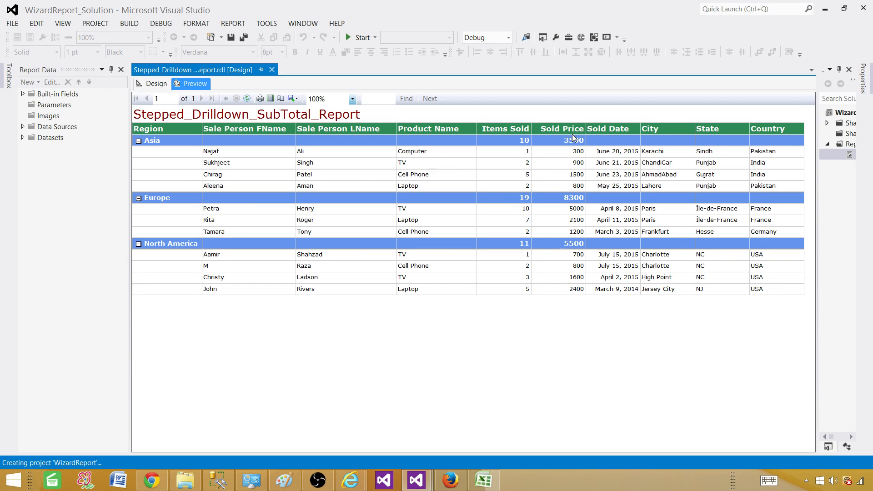
Return to the report design and add a total for the Items Sold sum in the Region group row.
left_click(156, 84)
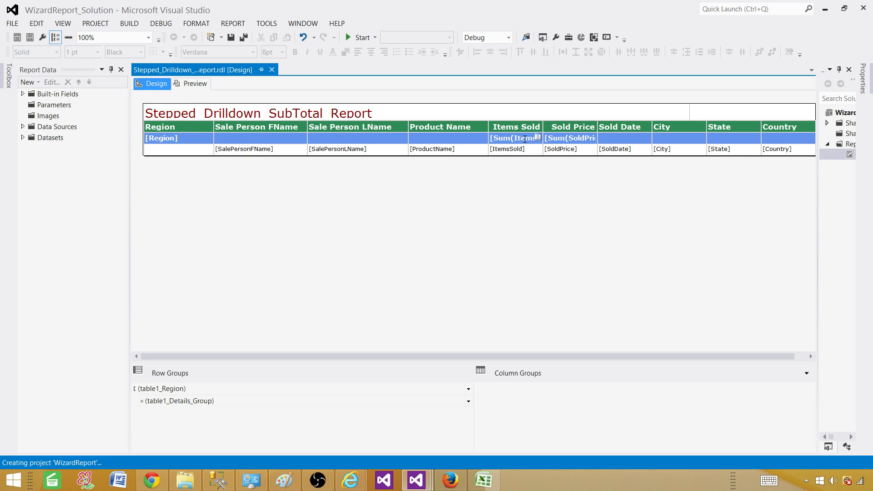
left_click(531, 137)
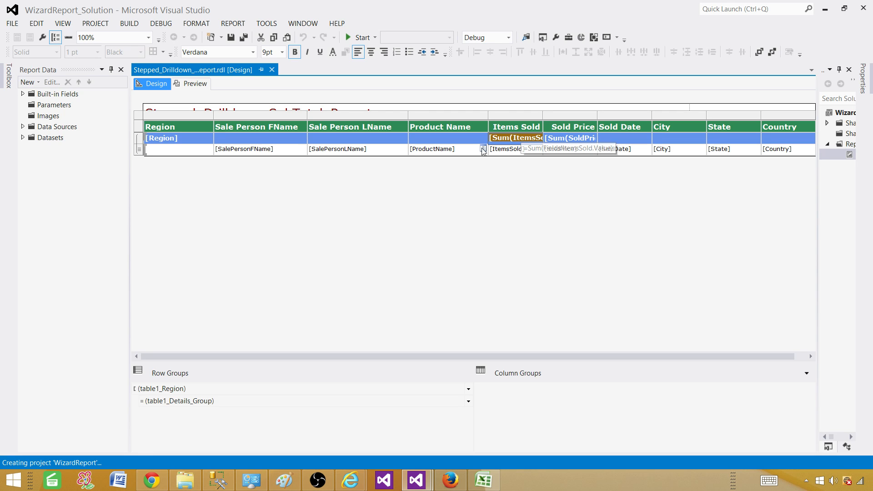
left_click(547, 214)
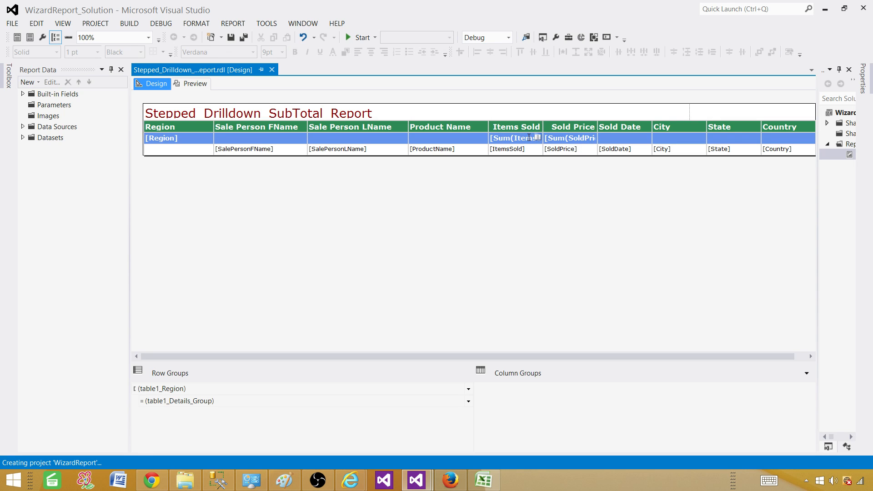
left_click(535, 138)
right_click(534, 138)
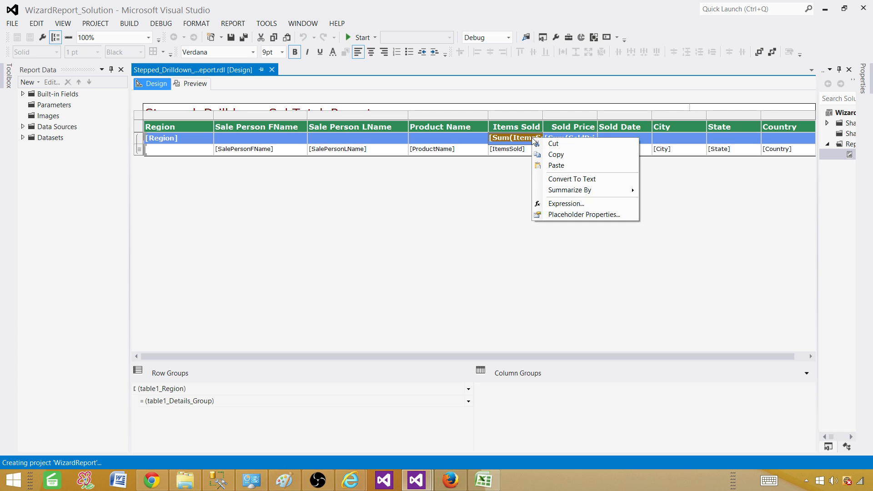
left_click(518, 185)
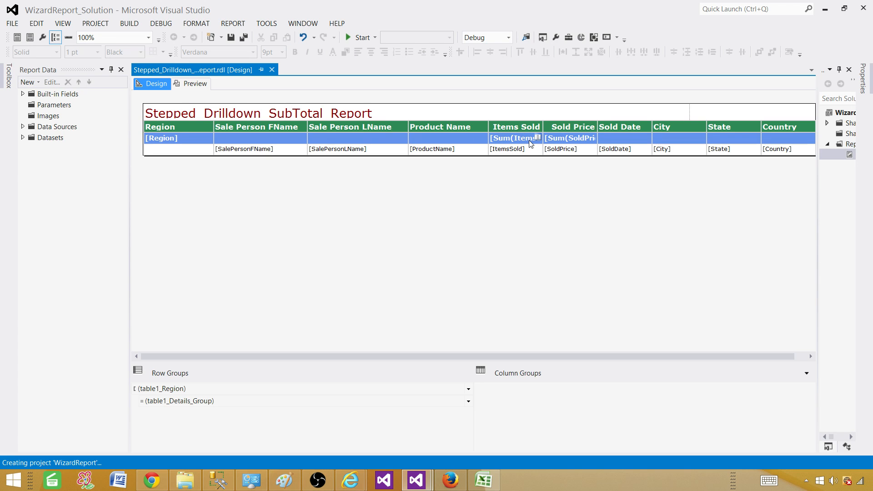
left_click(531, 144)
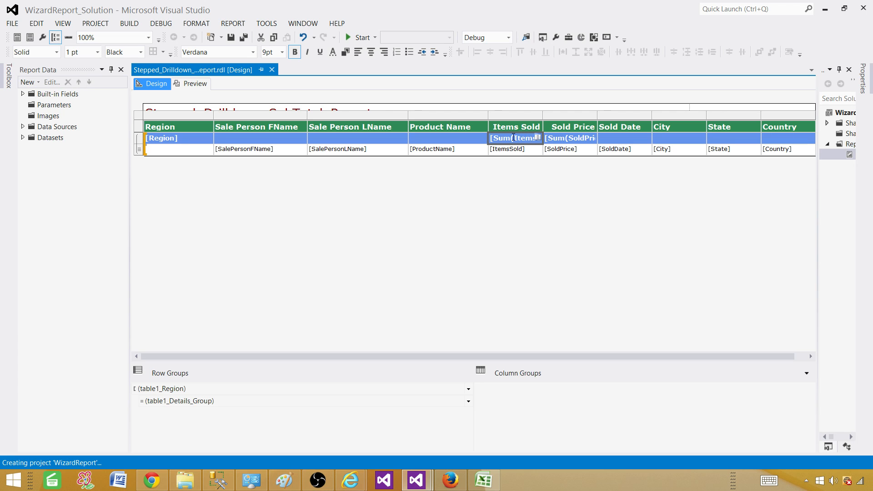
right_click(528, 139)
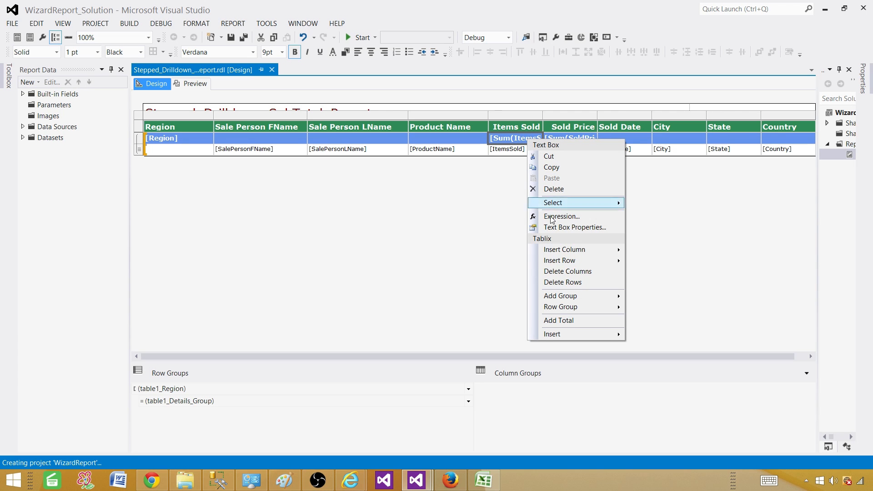
left_click(563, 320)
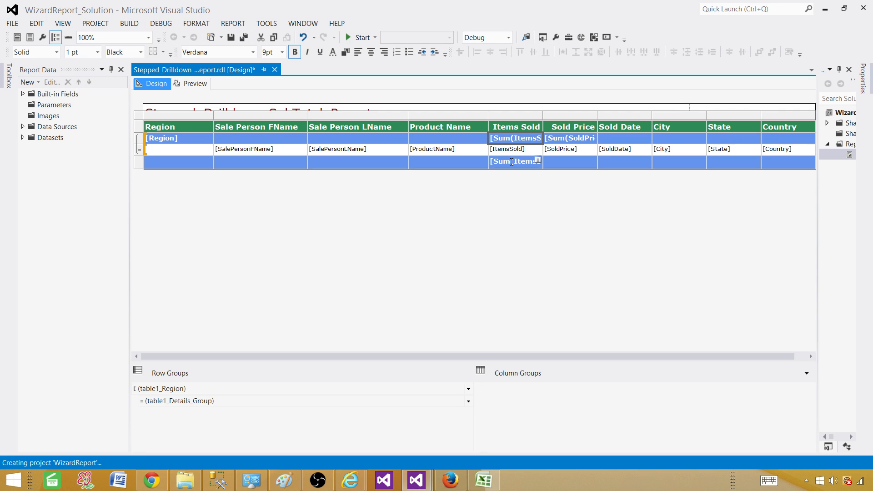
Add a total for the Sold Price sum in the Region group row and slightly widen the Sold Price column.
left_click(586, 180)
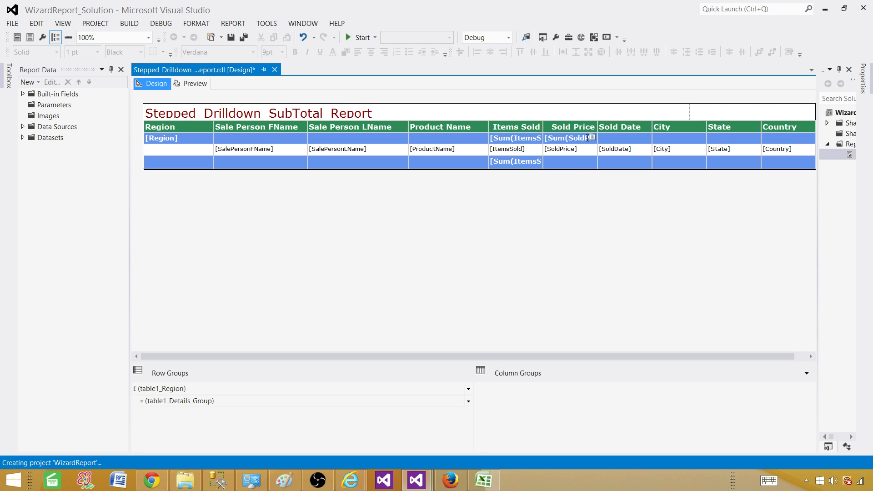
left_click(586, 138)
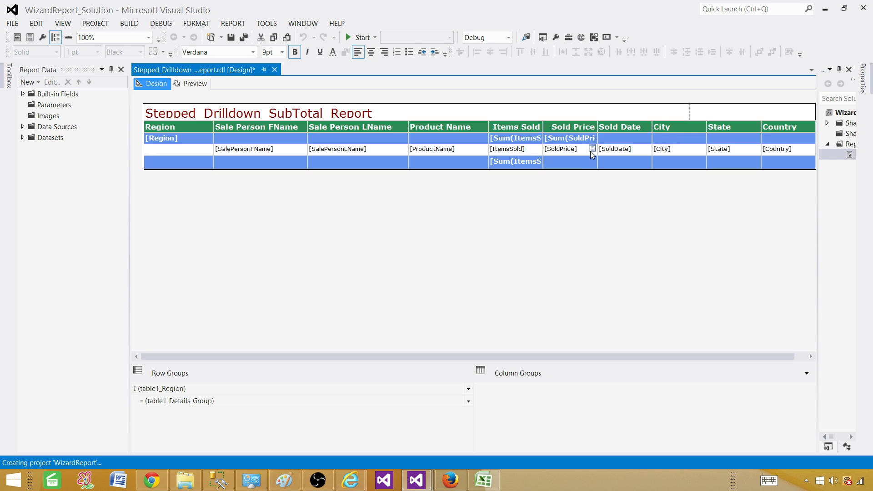
left_click(591, 141)
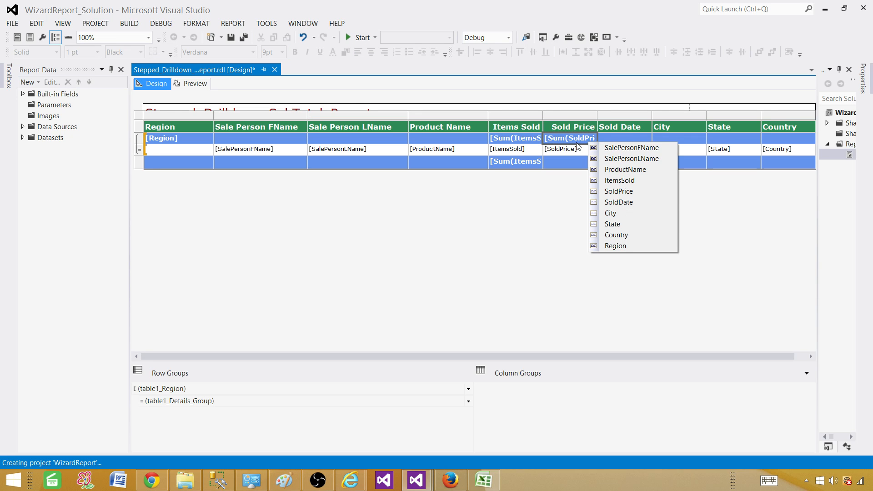
right_click(577, 145)
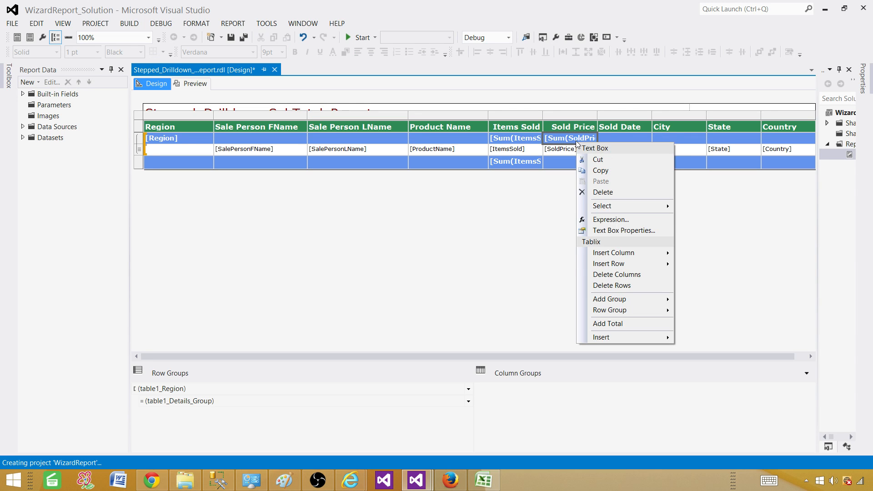
left_click(623, 327)
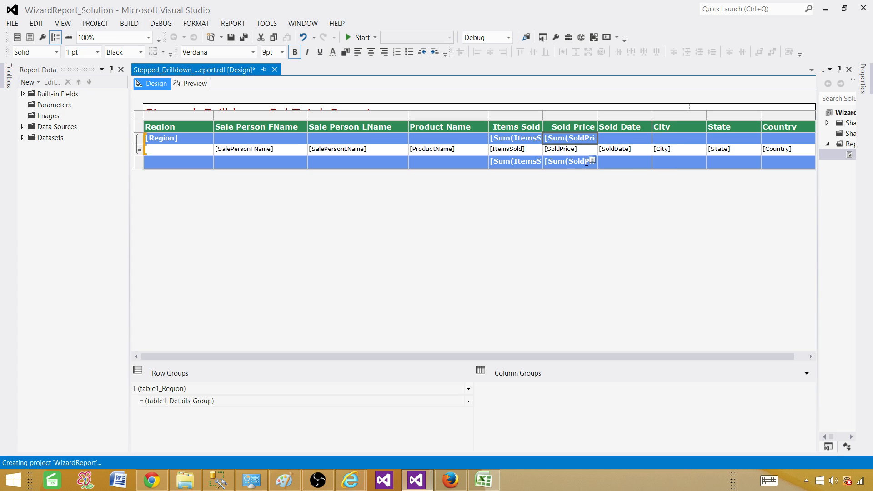
left_click_drag(597, 117, 605, 117)
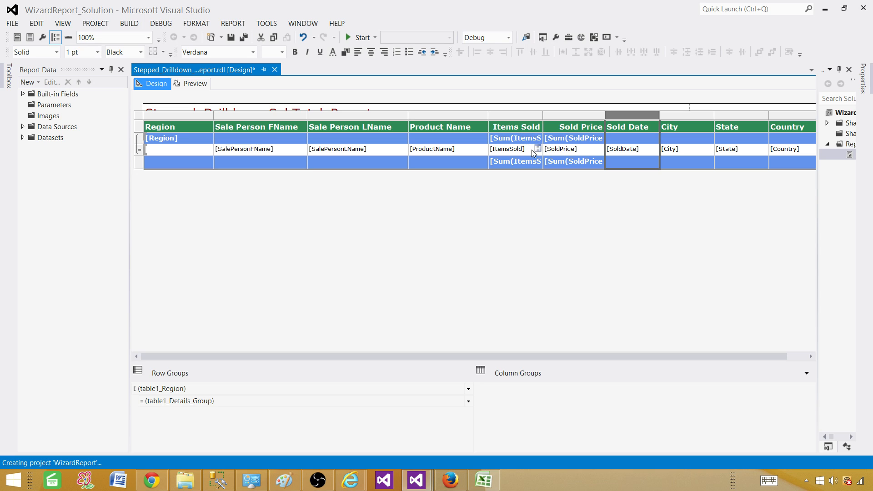
left_click(326, 173)
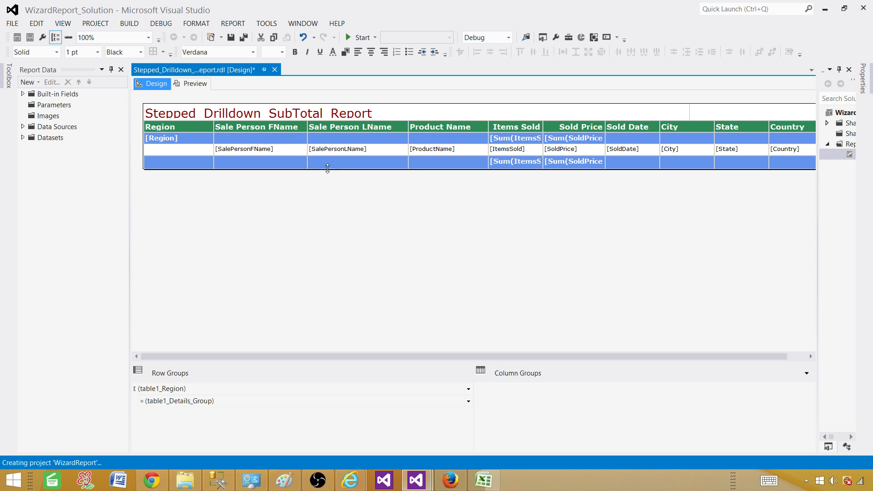
Label the total row below the details with Grand Total in the Region column.
left_click(165, 164)
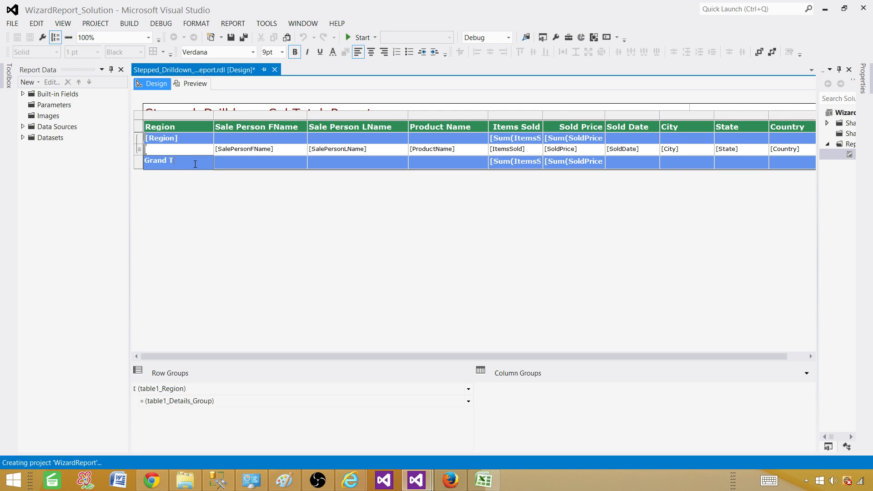
left_click(322, 213)
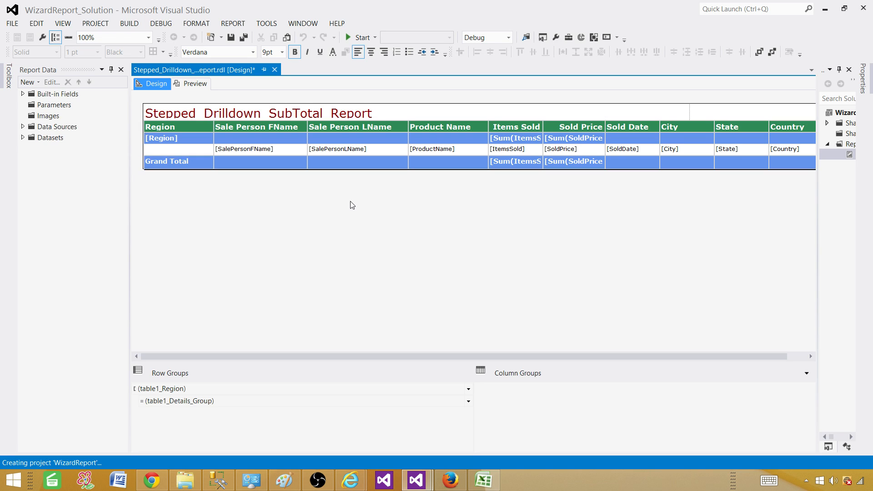
Preview the report and expand Asia, Europe and North America to check the subtotals and the Grand Total row.
left_click(200, 84)
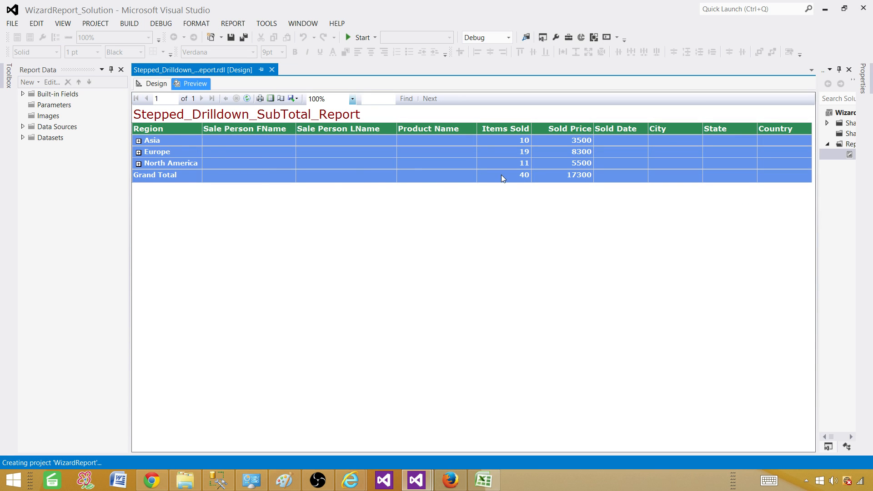
left_click(139, 141)
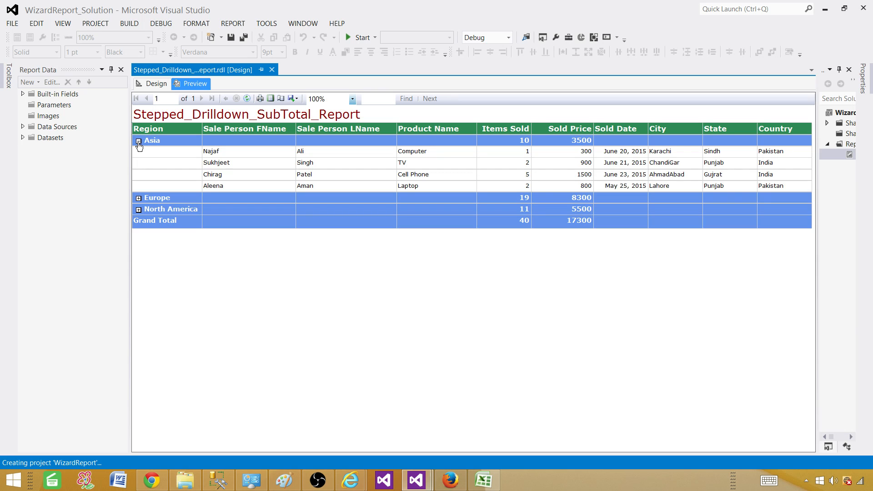
left_click(139, 141)
left_click(139, 153)
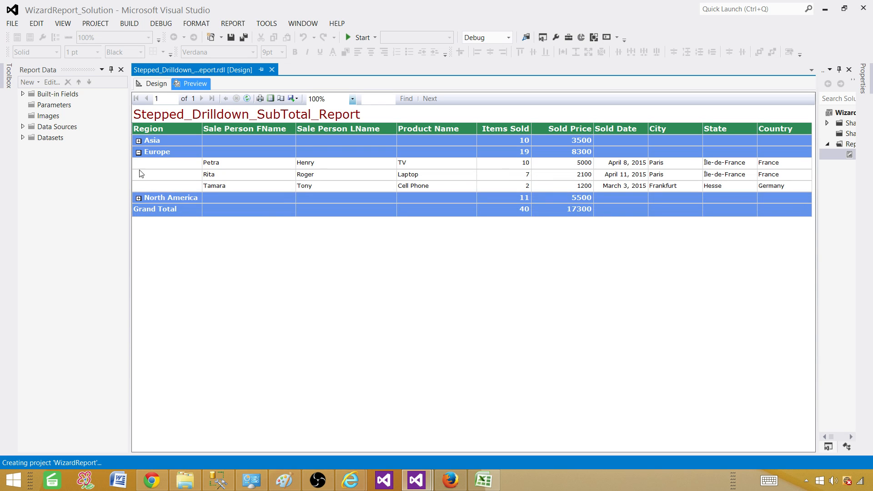
left_click(139, 198)
left_click(139, 142)
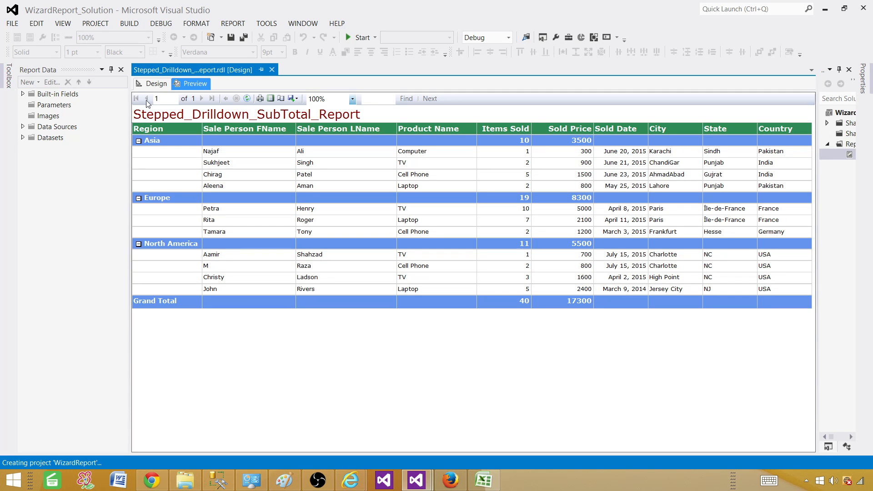
Return to the report design and examine the SDS_Sales data source in the report and among the project's shared data sources.
left_click(153, 84)
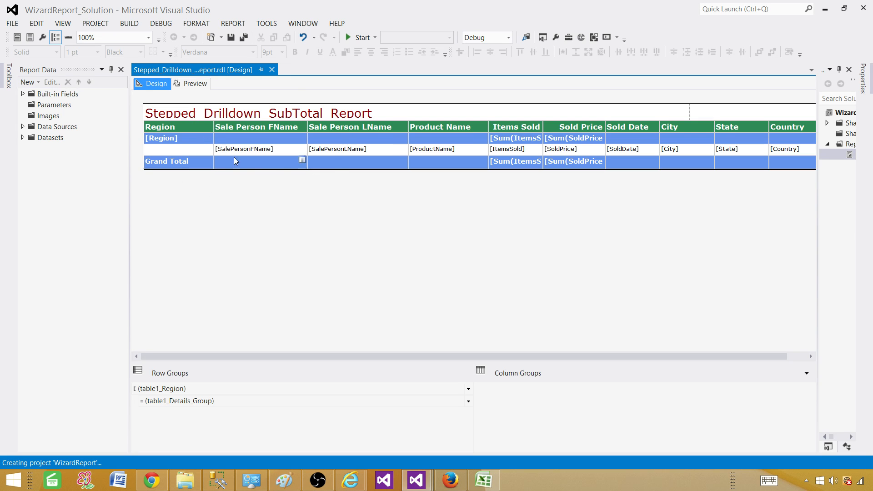
left_click(23, 127)
left_click(61, 141)
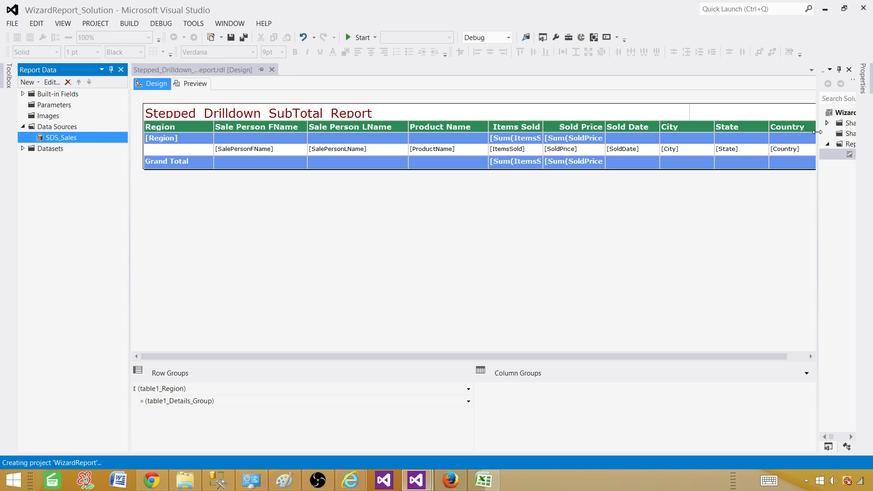
left_click_drag(714, 132, 679, 133)
left_click(690, 124)
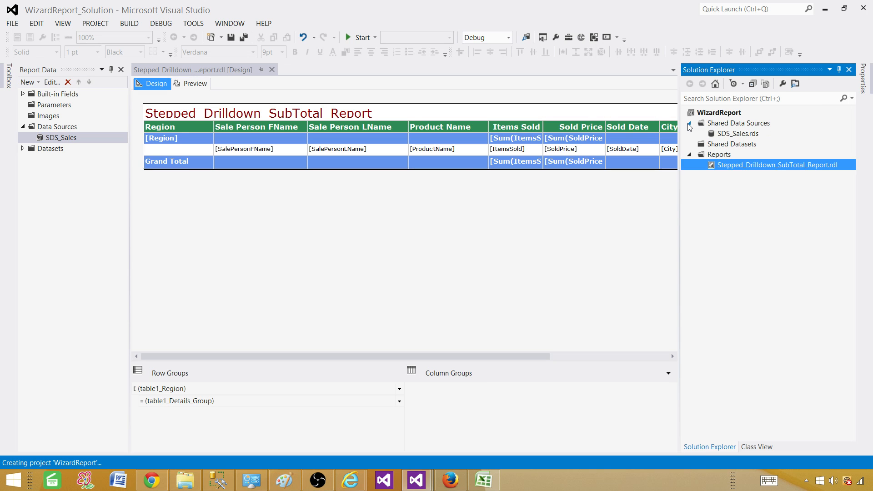
left_click(731, 135)
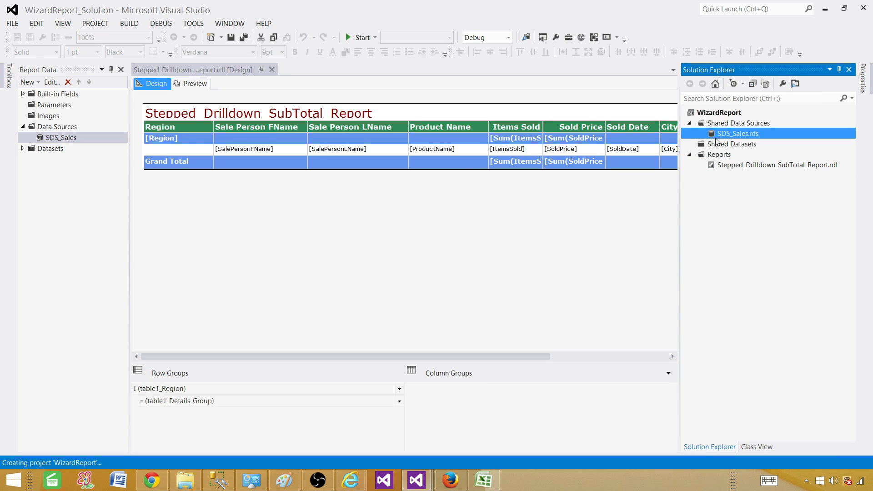
Rename the report's embedded dataset as DS_SaleTotal and preview the report again.
double_click(49, 149)
left_click(63, 161)
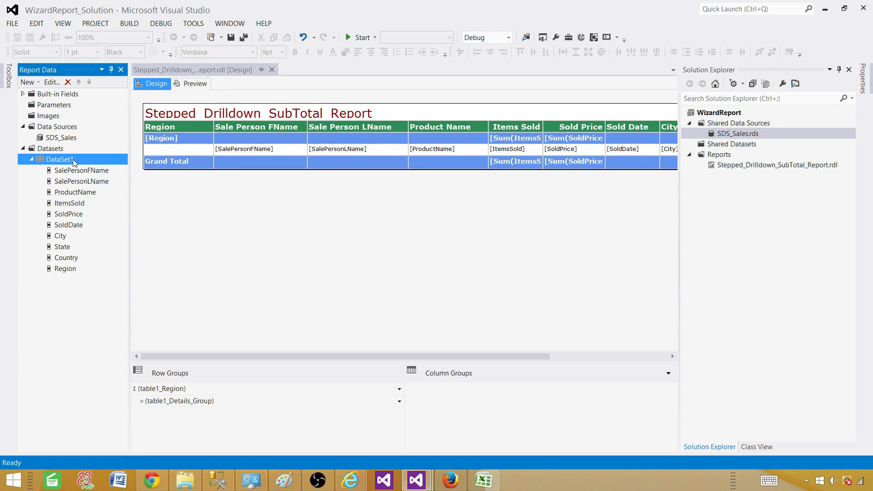
right_click(72, 160)
left_click(105, 214)
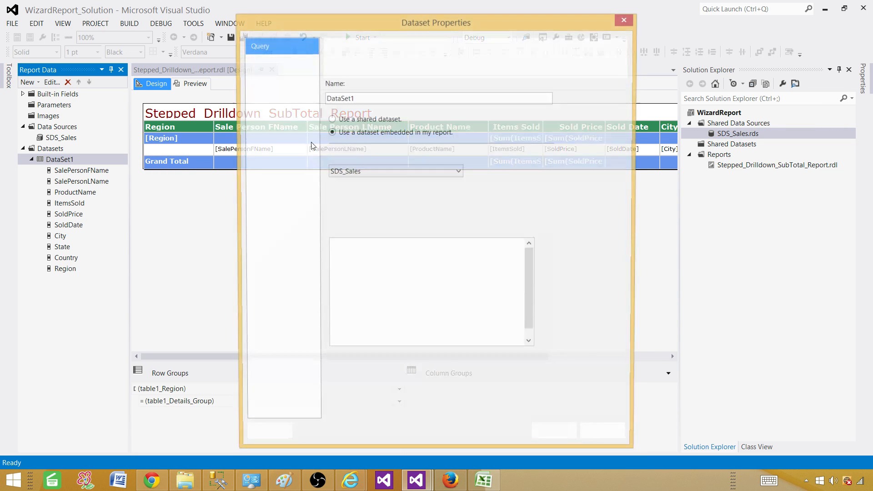
type("DS_")
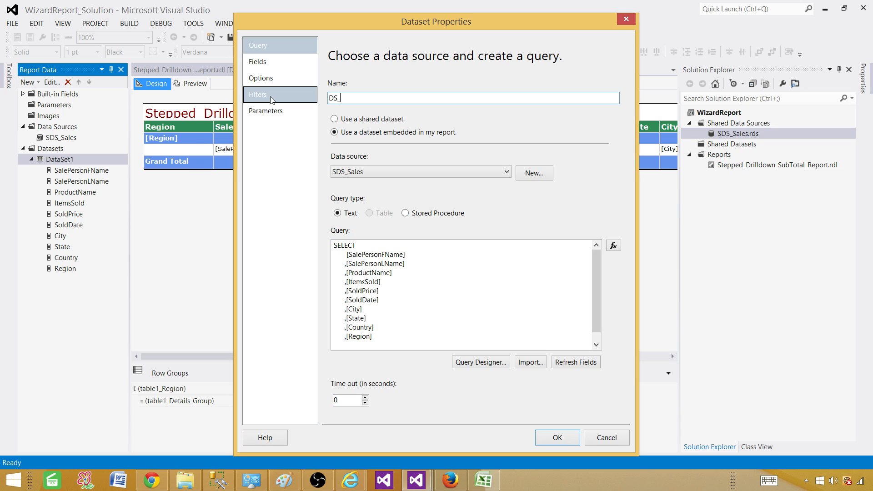
type("SaleTotal")
left_click(540, 439)
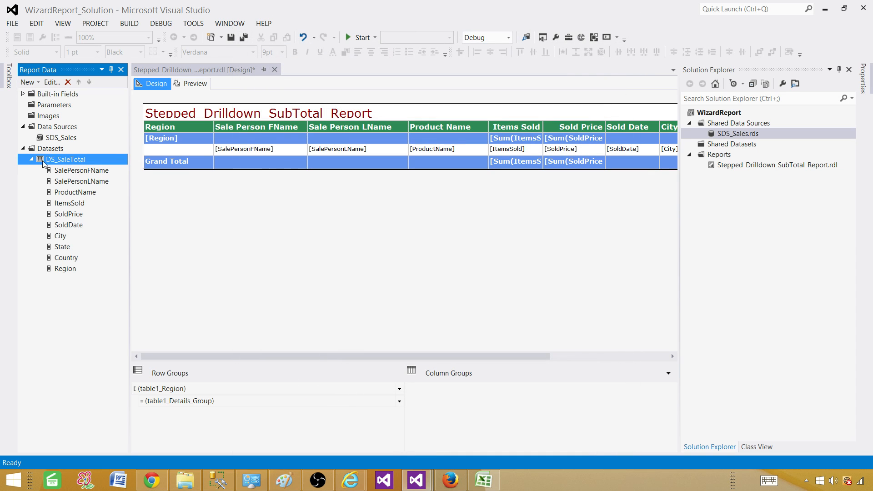
left_click(194, 84)
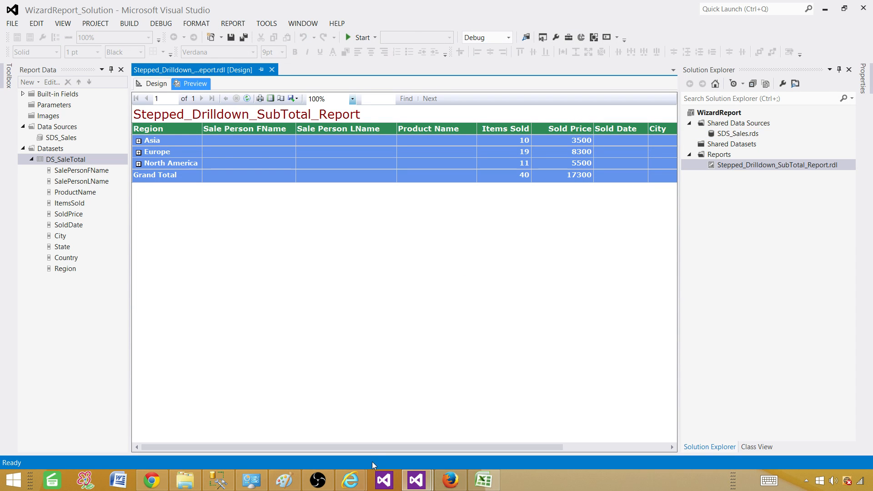
Switch to Report Manager in Internet Explorer, open the Sale folder and refresh it to check which reports are deployed.
left_click(350, 479)
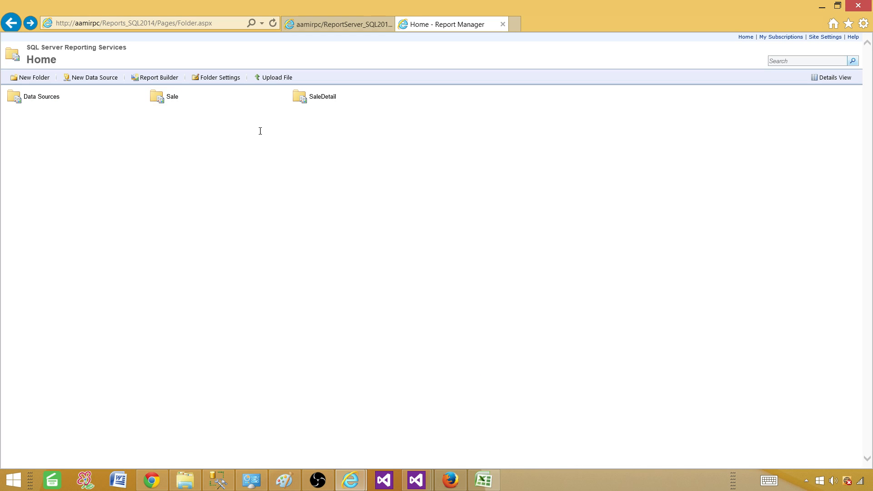
left_click(175, 98)
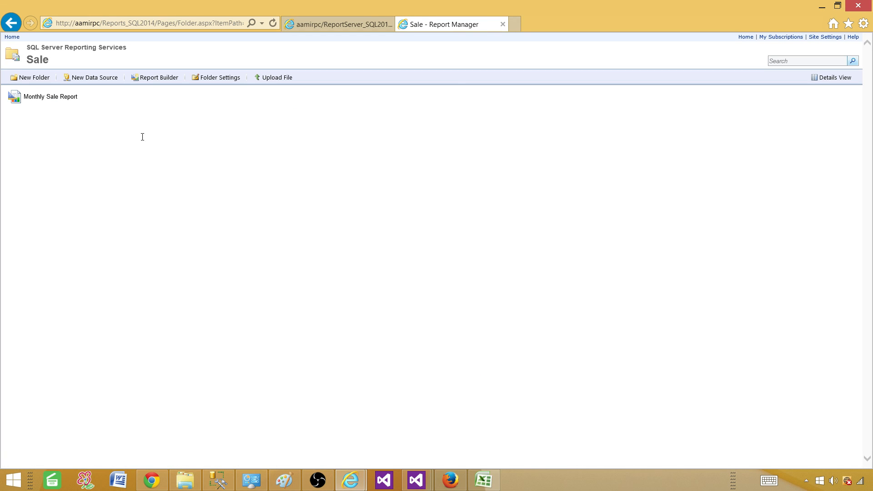
left_click(272, 23)
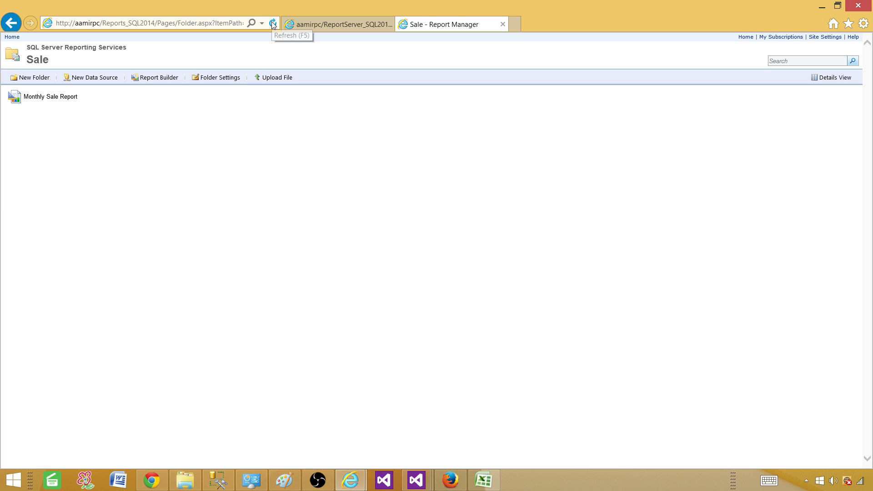
left_click(273, 24)
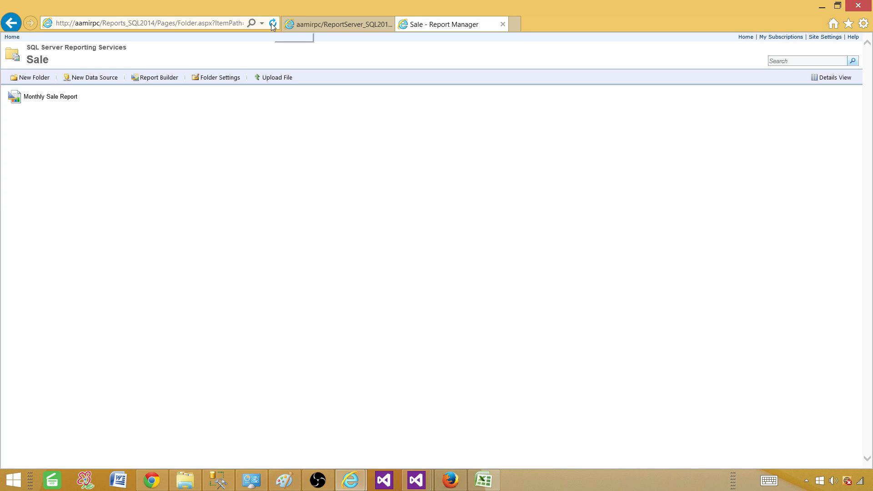
left_click(274, 26)
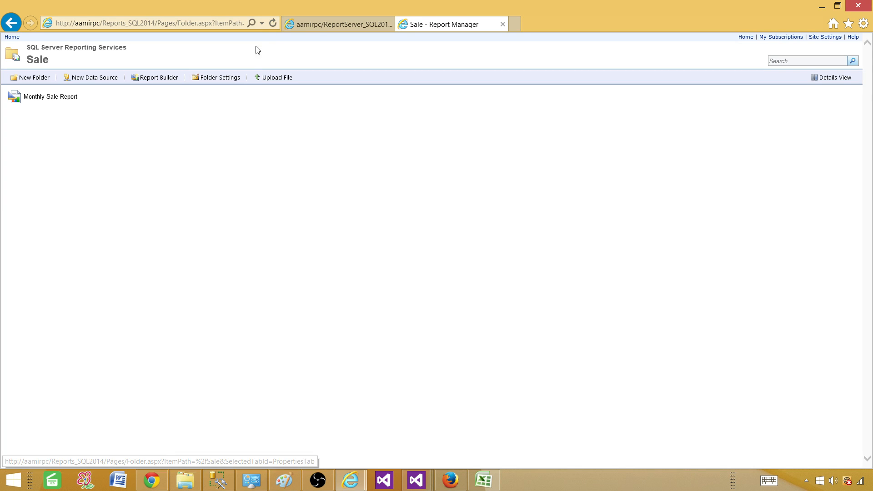
left_click(272, 24)
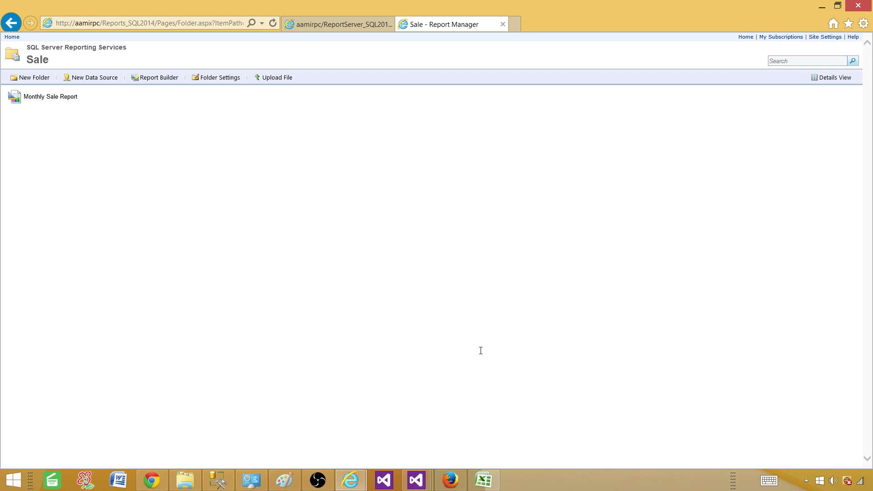
Switch back to Visual Studio and review the WizardReport project's deployment properties, including the target report folder and the target server settings.
left_click(416, 479)
left_click(486, 432)
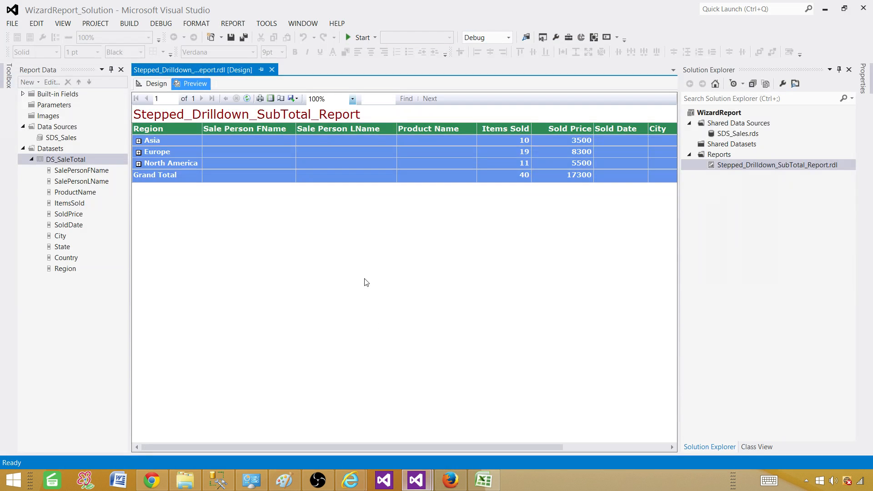
left_click(718, 113)
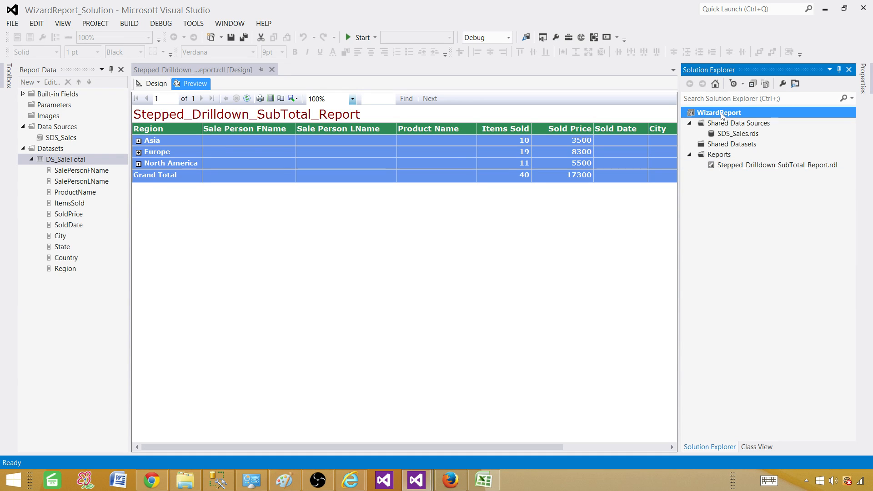
right_click(721, 115)
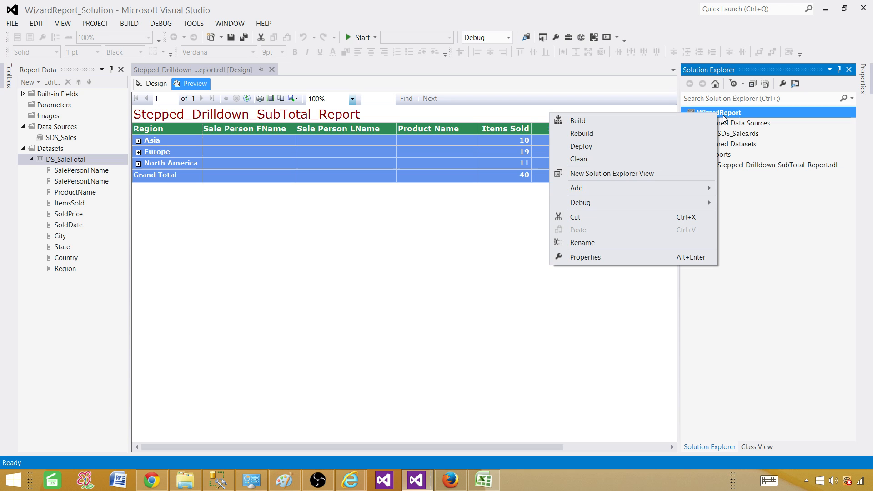
left_click(627, 255)
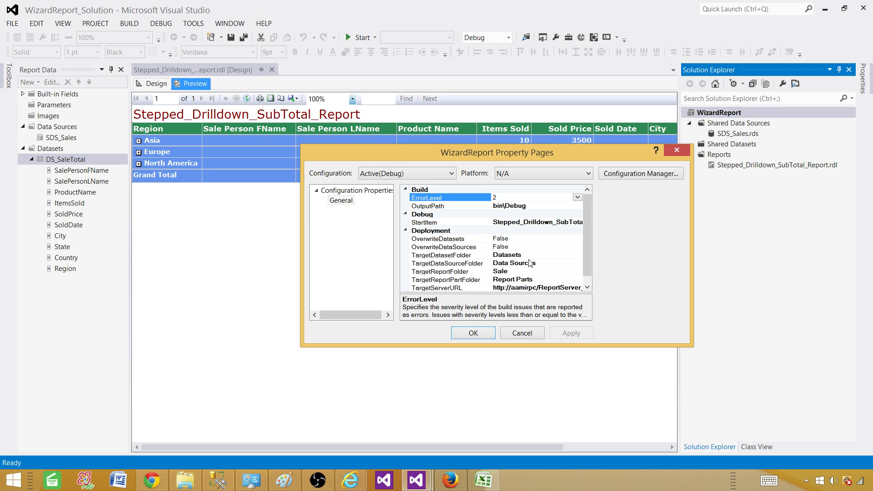
left_click(518, 270)
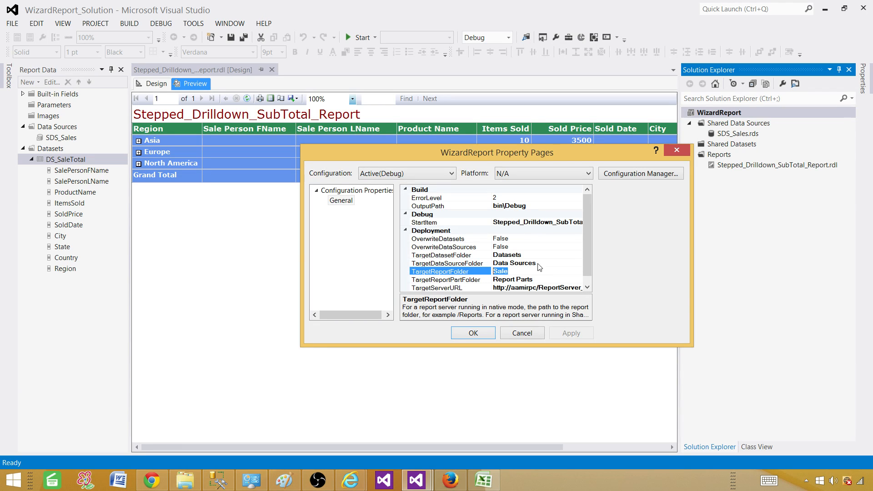
left_click(587, 287)
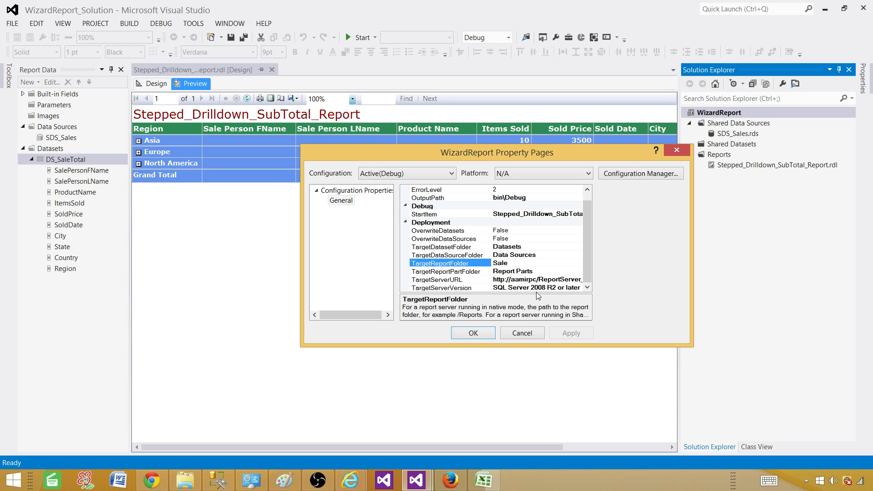
left_click(473, 332)
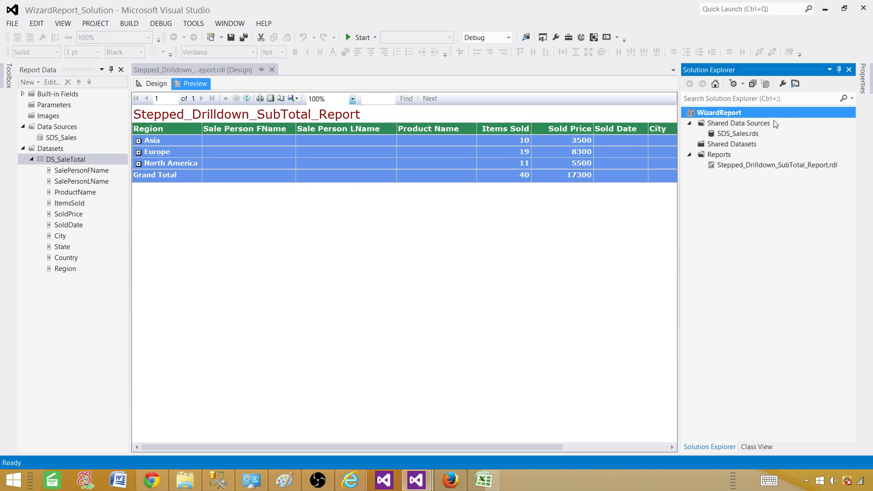
Review the WizardReport project's shared data source, shared datasets and report, and deploy the whole project to the report server.
right_click(730, 113)
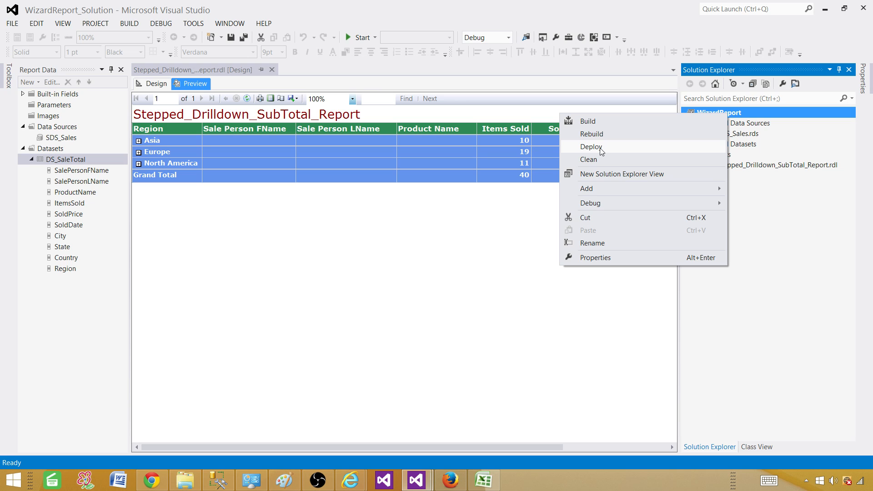
left_click(637, 149)
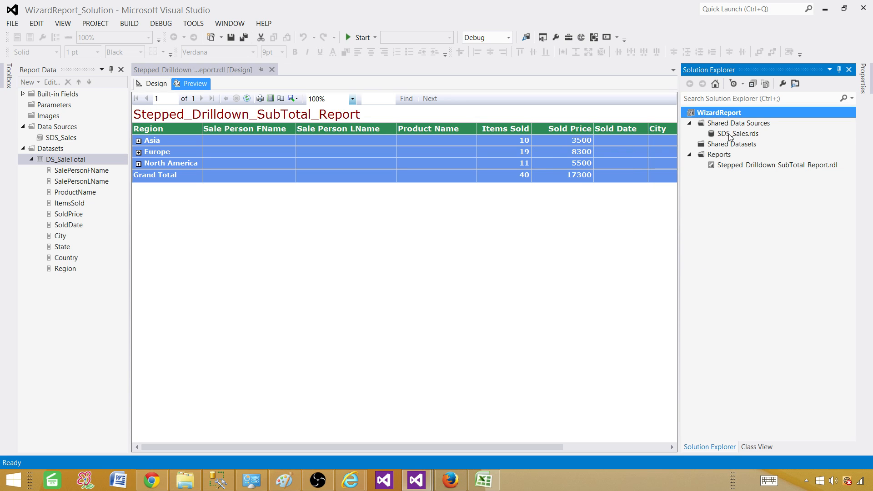
left_click(769, 136)
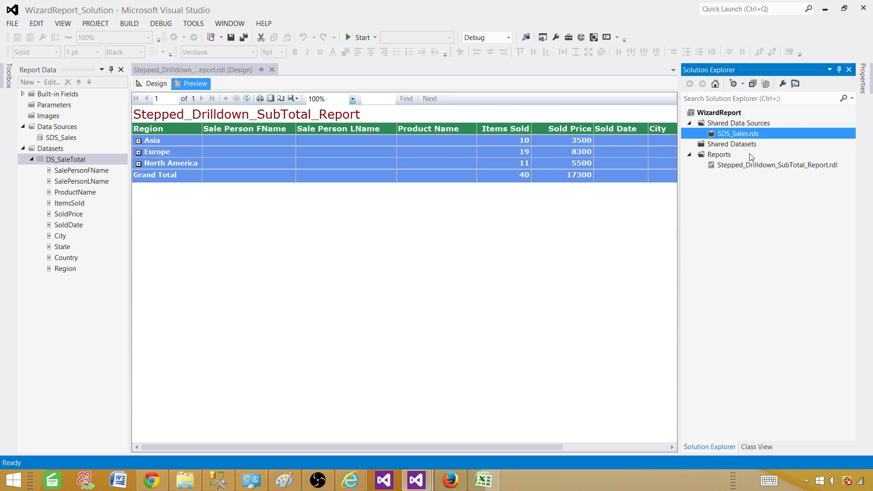
left_click(721, 146)
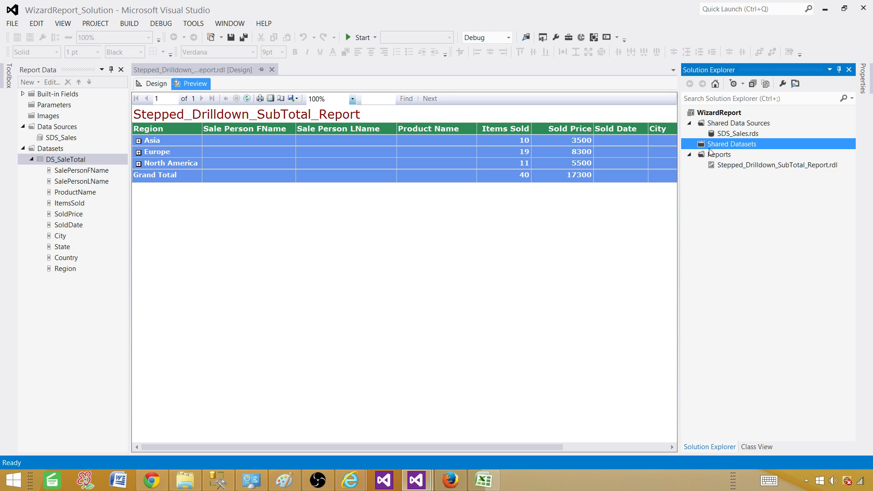
left_click(736, 166)
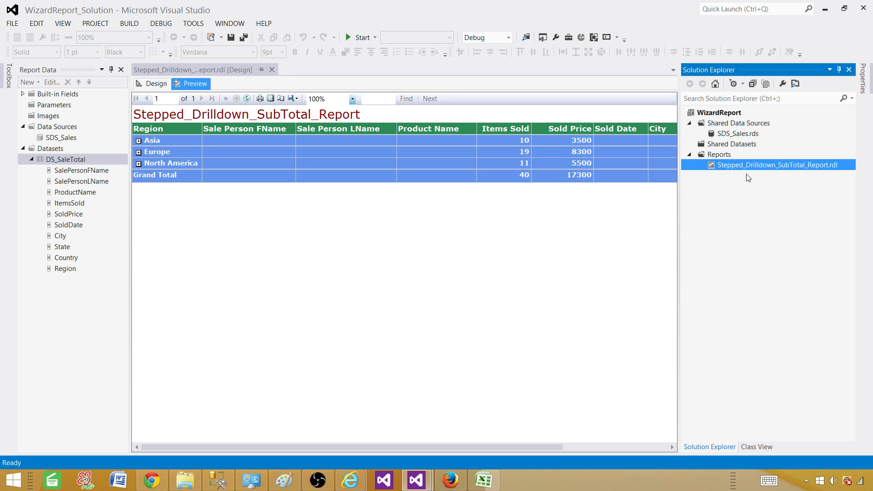
right_click(723, 114)
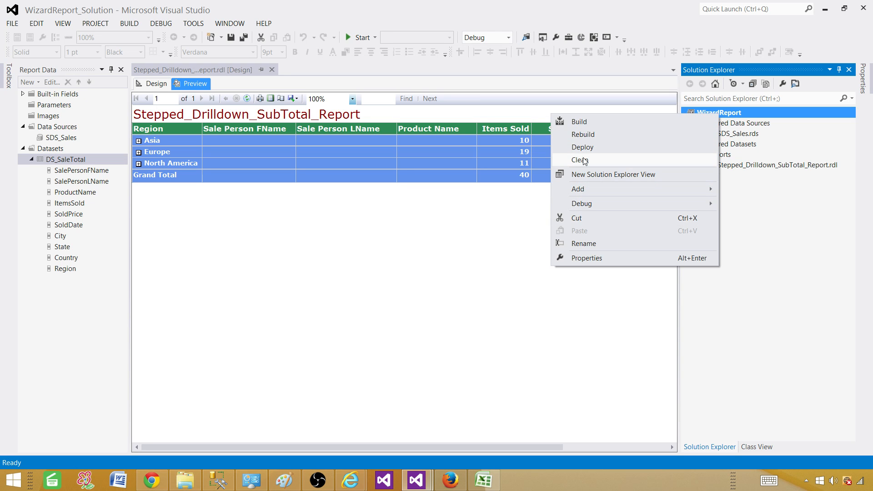
left_click(596, 147)
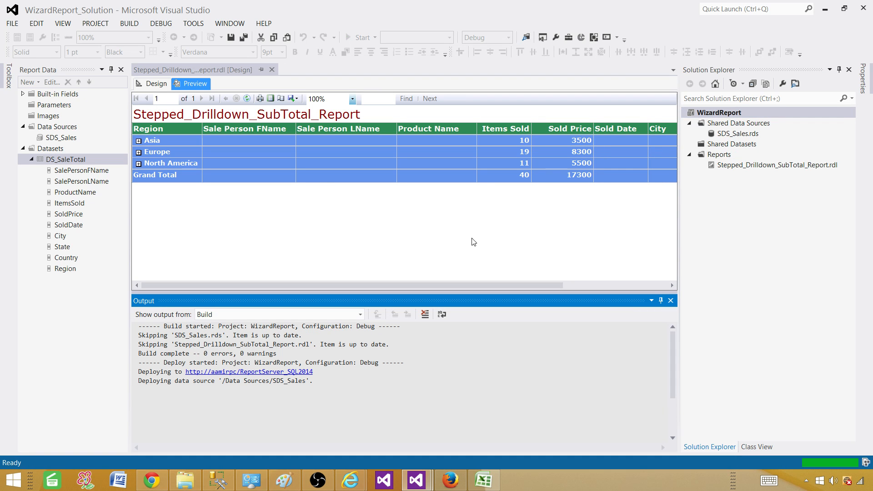
Review the deployment output for the SDS_Sales data source and the Stepped_Drilldown_SubTotal_Report entries.
left_click_drag(223, 382, 306, 382)
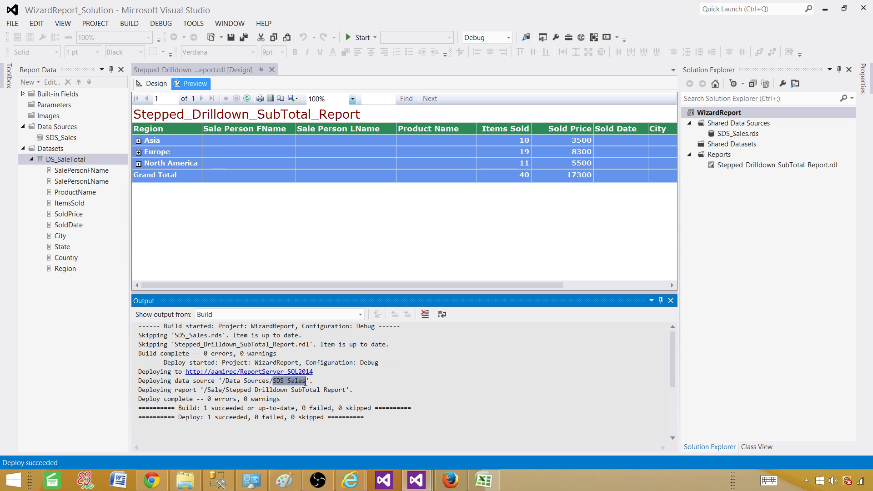
left_click(237, 383)
left_click_drag(269, 382, 347, 392)
left_click(236, 392)
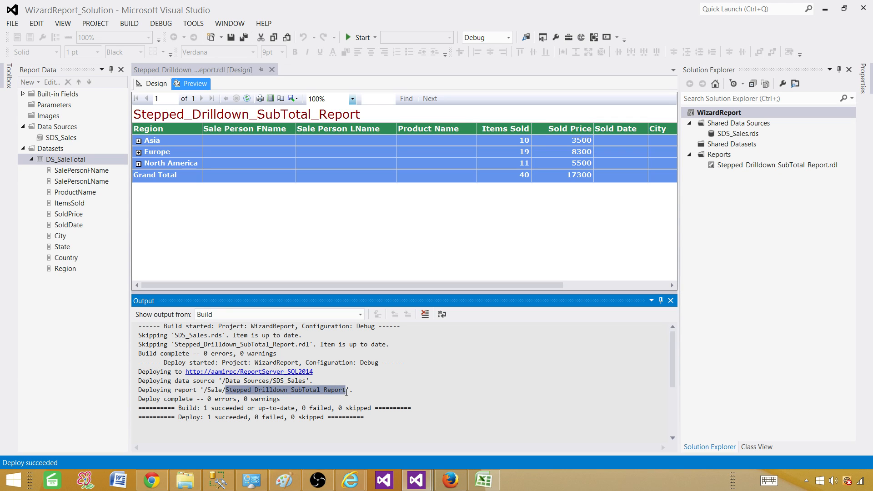
left_click(402, 338)
Switch to Report Manager in Internet Explorer, refresh the Sale folder and open the deployed Stepped_Drilldown_SubTotal_Report.
mouse_move(351, 480)
left_click(420, 418)
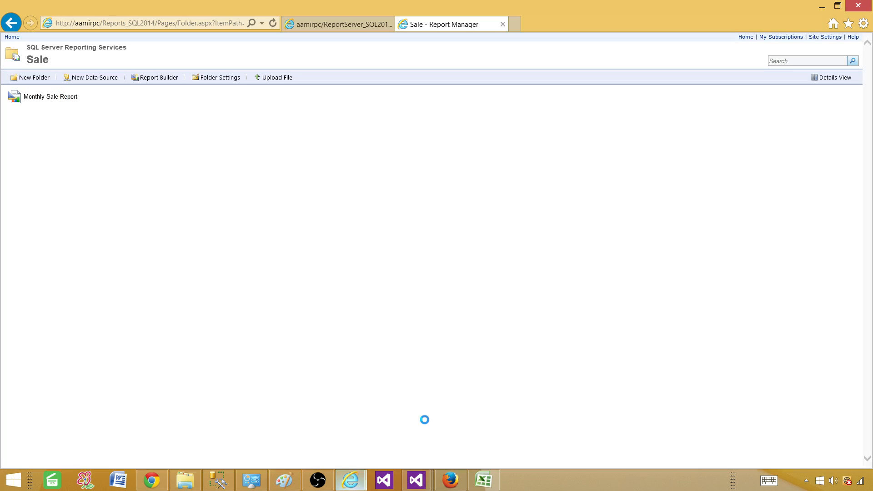
left_click(273, 23)
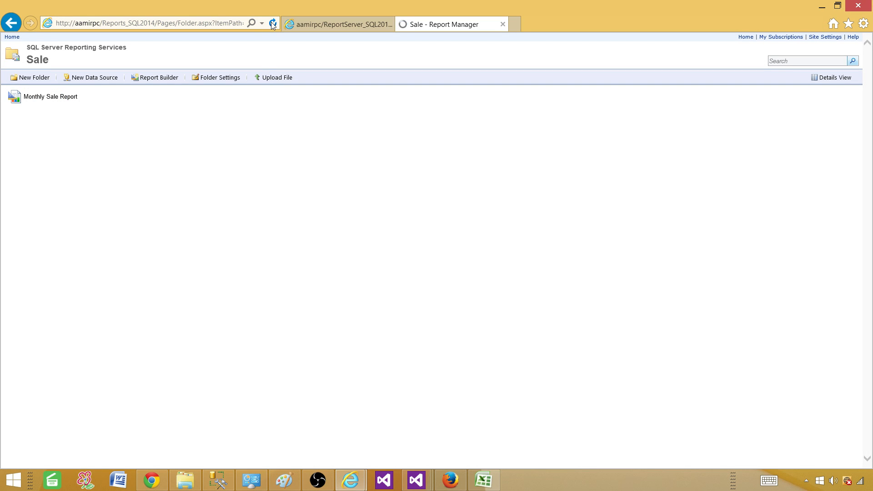
left_click(179, 99)
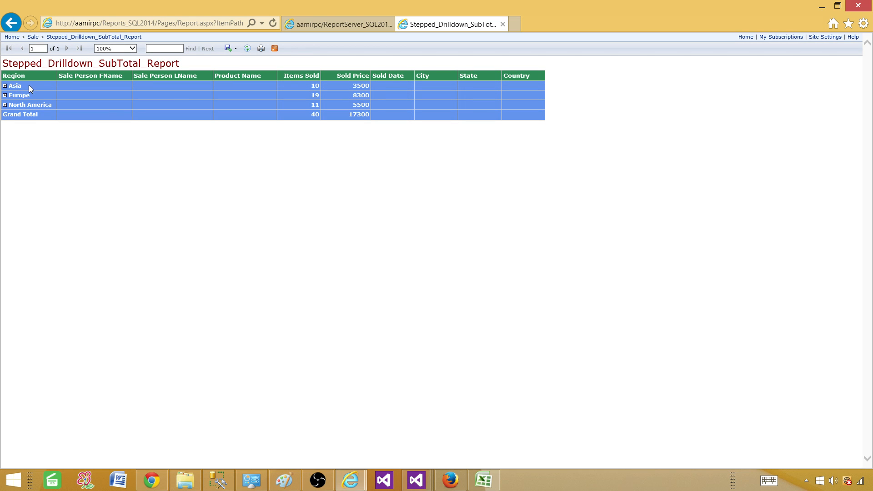
Expand the Asia, Europe and North America groups in the deployed report to check their detail rows.
left_click(5, 94)
left_click(5, 86)
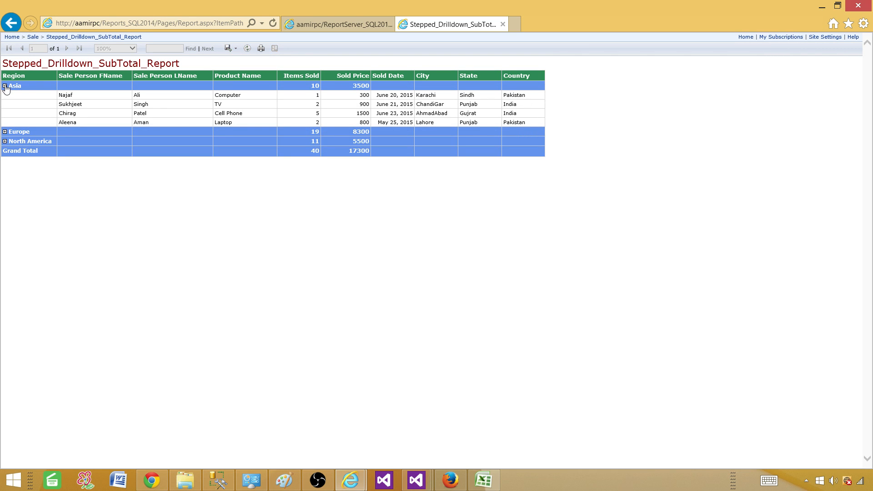
left_click(5, 85)
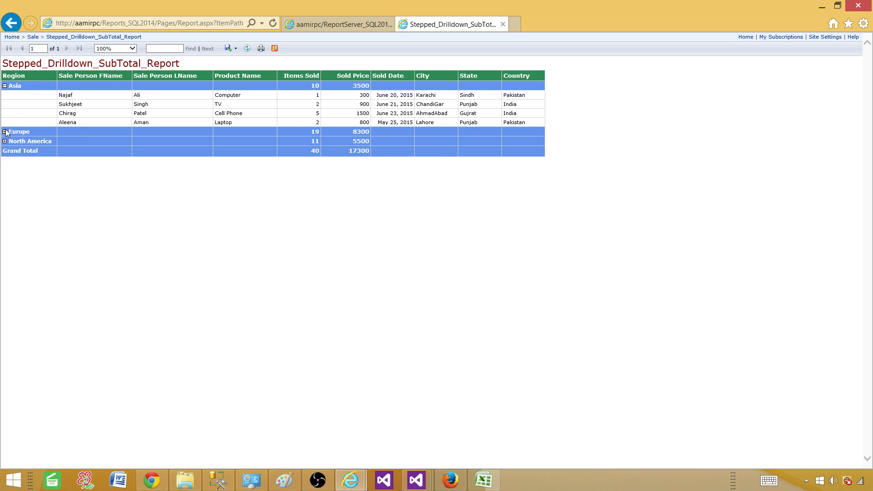
left_click(5, 132)
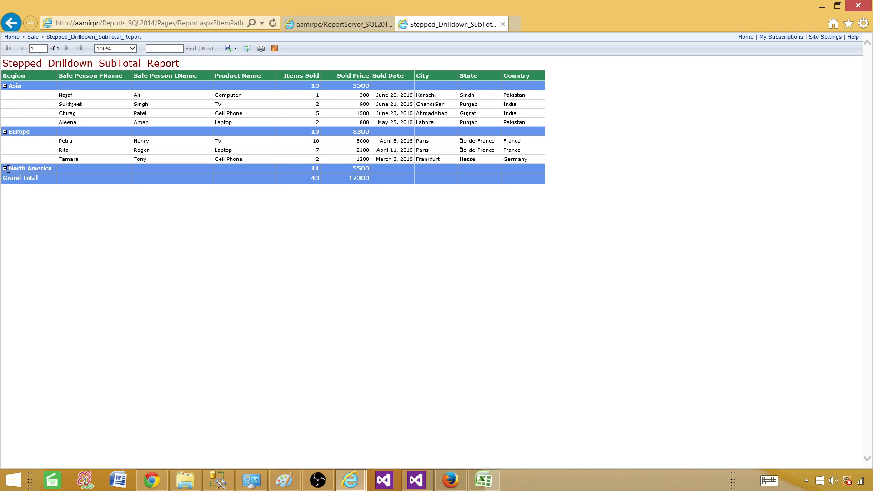
left_click(5, 169)
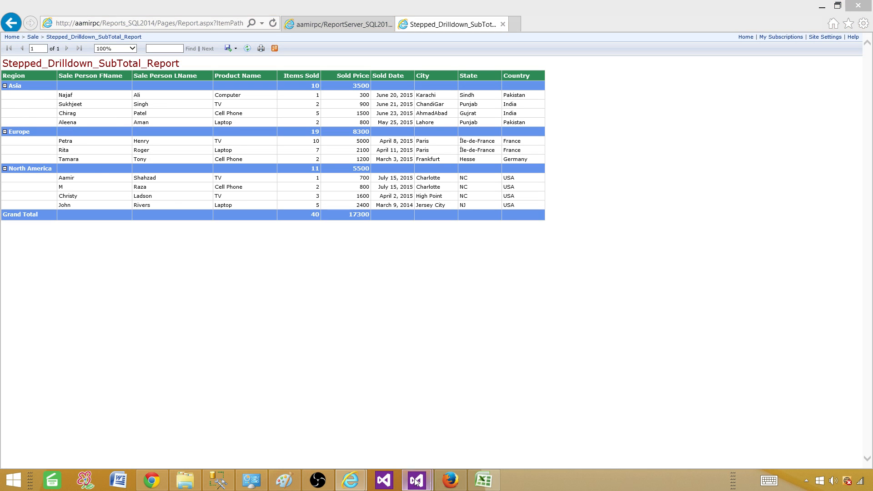
Switch back to Visual Studio and export the previewed report to Excel as Stepped_Drilldown_SubTotal_Report.xlsx in the SSRSProjects folder.
mouse_move(416, 480)
left_click(442, 446)
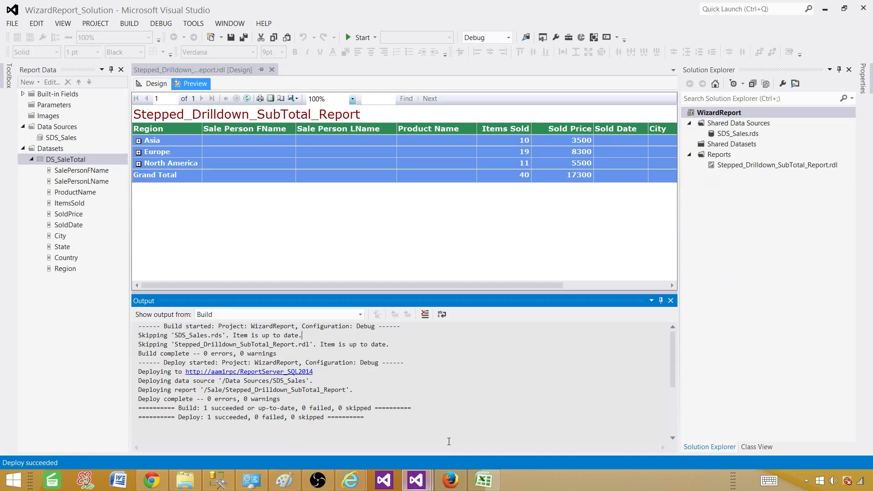
left_click(301, 106)
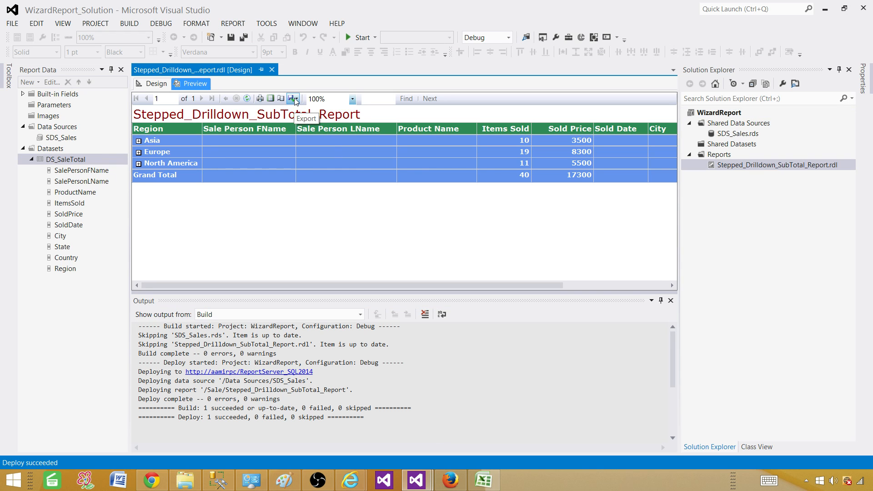
left_click(294, 97)
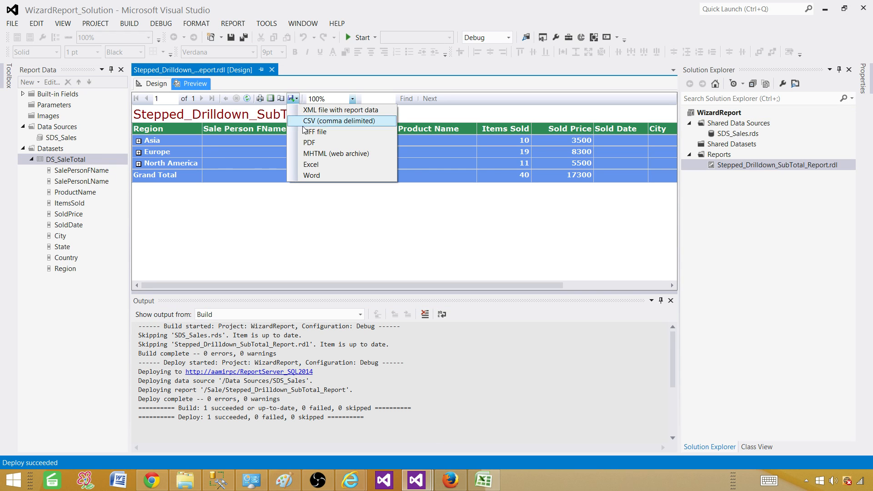
left_click(311, 165)
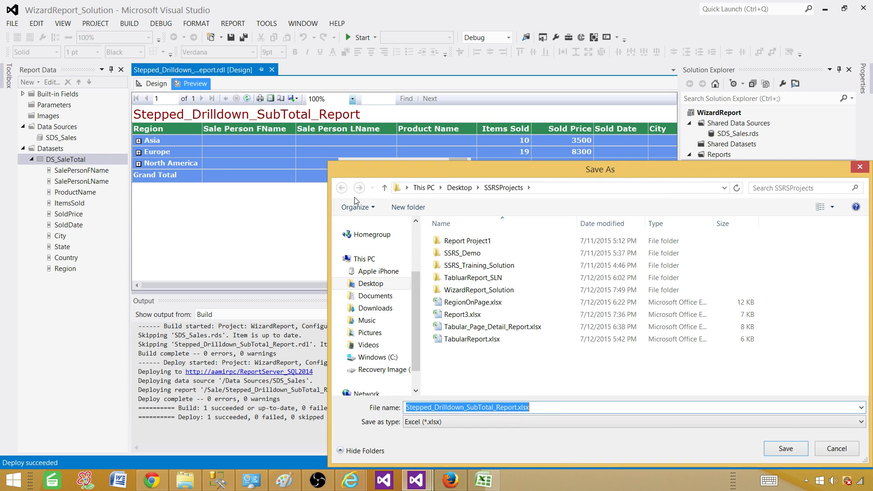
left_click(537, 406)
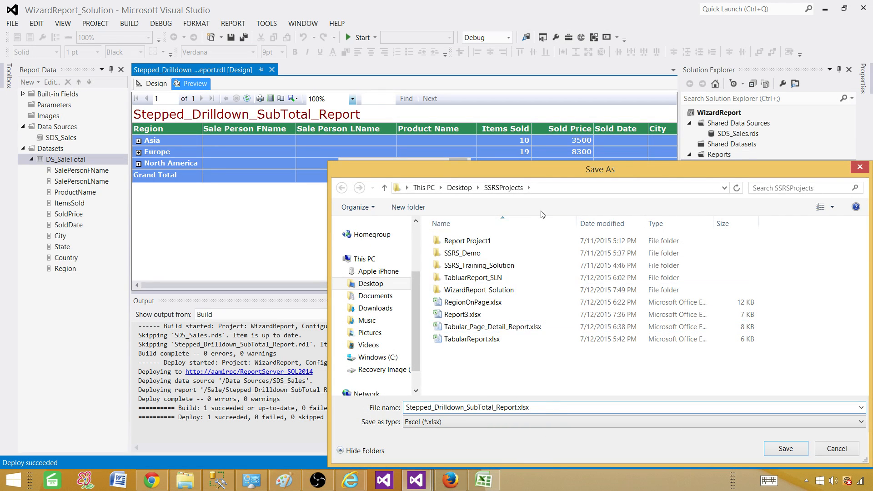
left_click(785, 449)
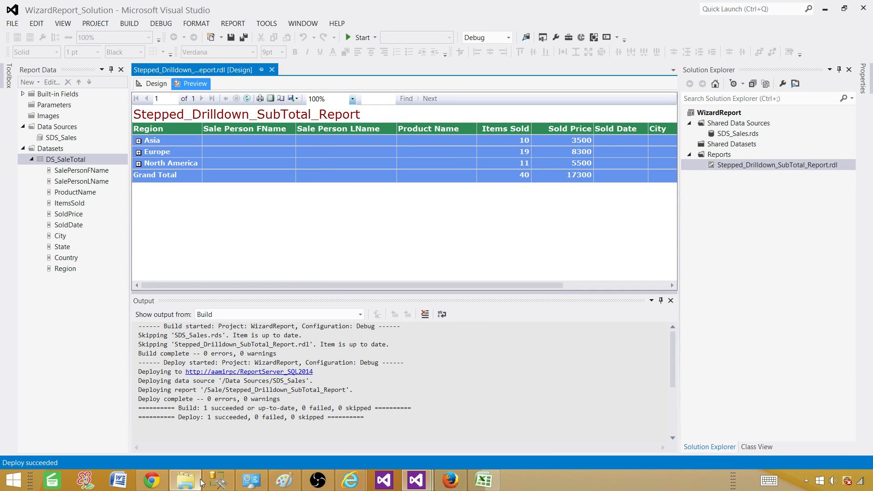
Open the exported workbook from File Explorer in Excel and expand all three region groups to inspect their detail rows.
left_click(185, 480)
double_click(210, 209)
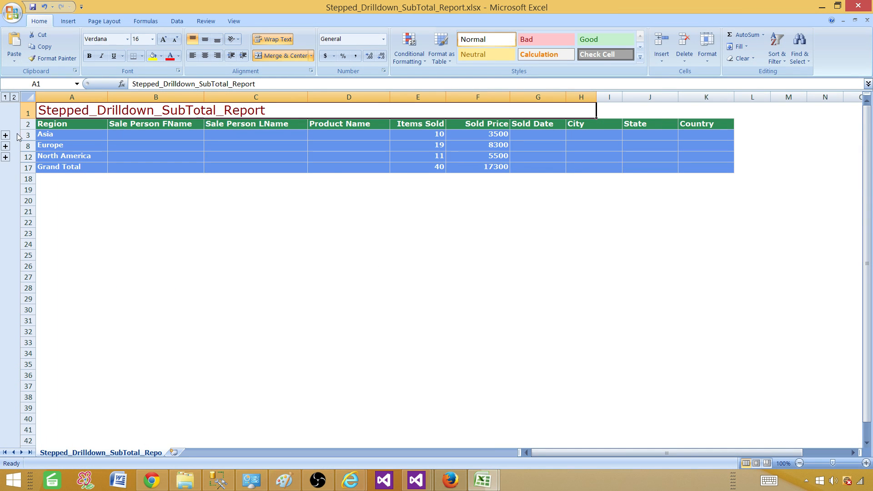
left_click(5, 135)
left_click(6, 190)
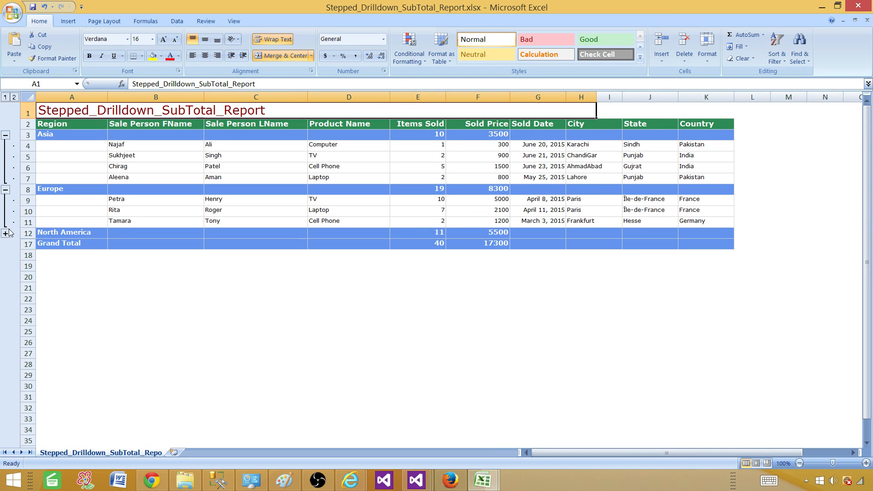
left_click(6, 234)
left_click(223, 329)
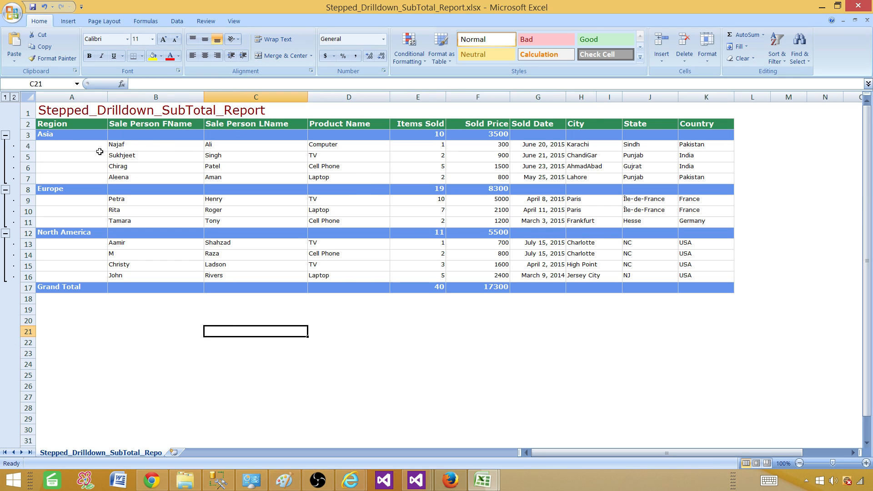
left_click_drag(73, 148, 546, 248)
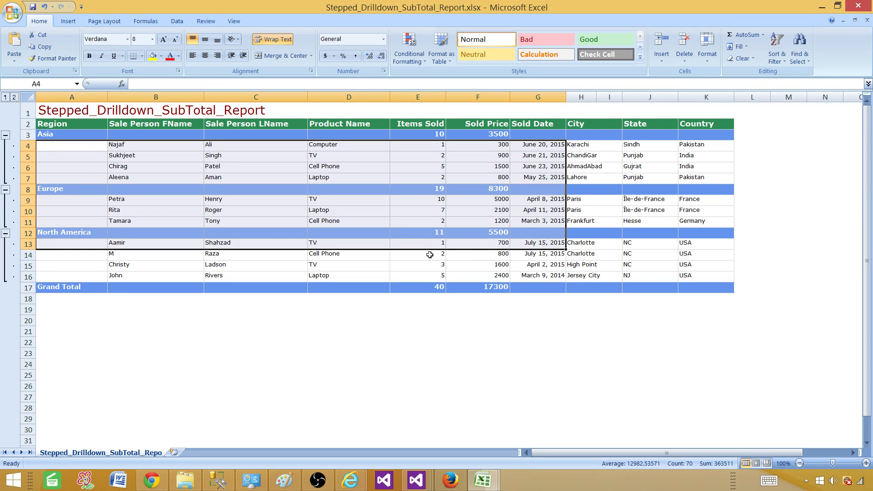
Collapse the Asia, Europe and North America row groups in the workbook, and expand North America again.
left_click(56, 156)
left_click(5, 135)
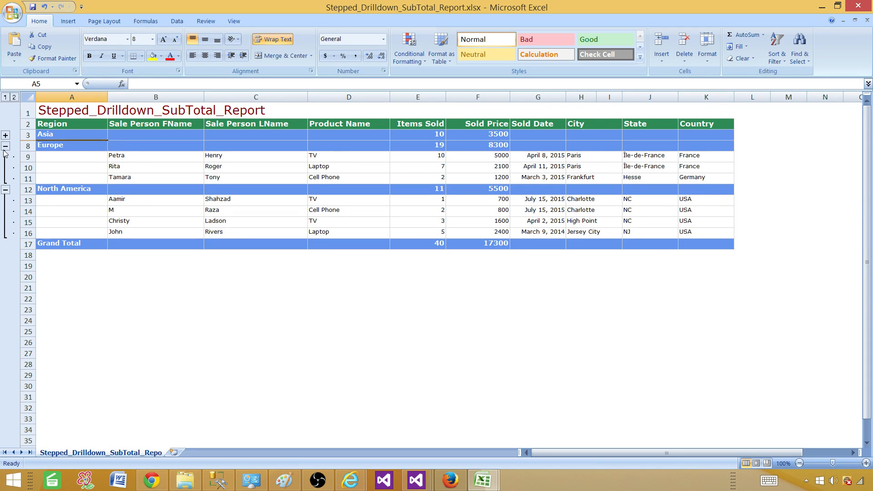
left_click(6, 145)
left_click(5, 157)
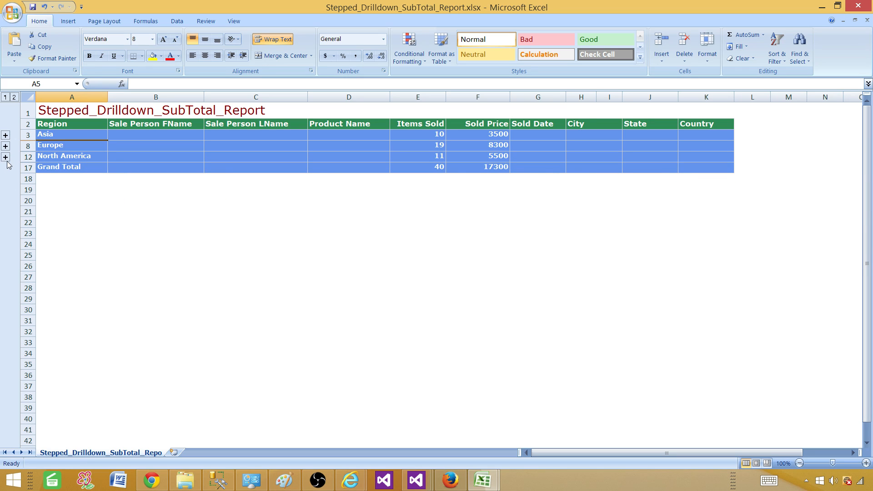
left_click(5, 157)
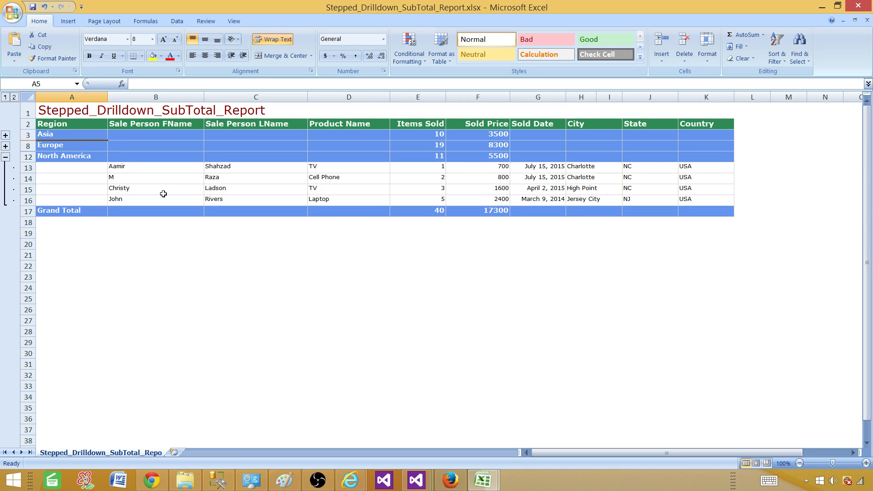